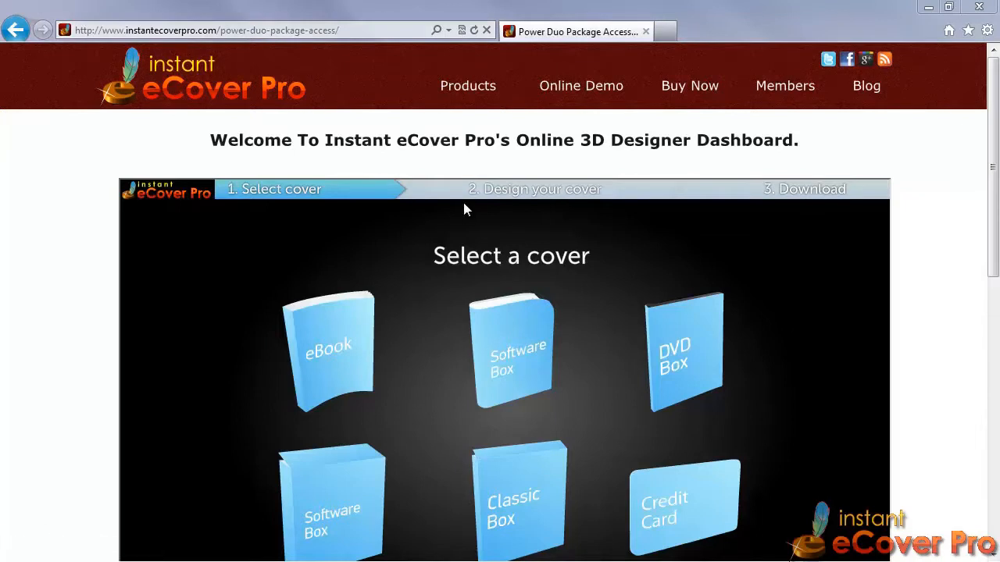
Start an eBook cover design and load 3AHdRThMv.jpg from the Backgrounds folder as its background image
drag(995, 164, 993, 216)
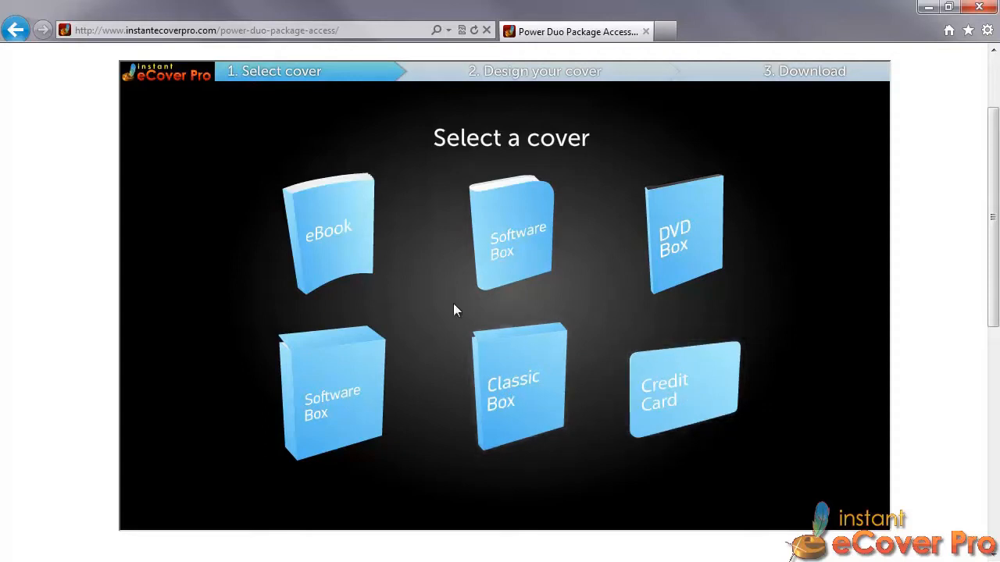
click(328, 248)
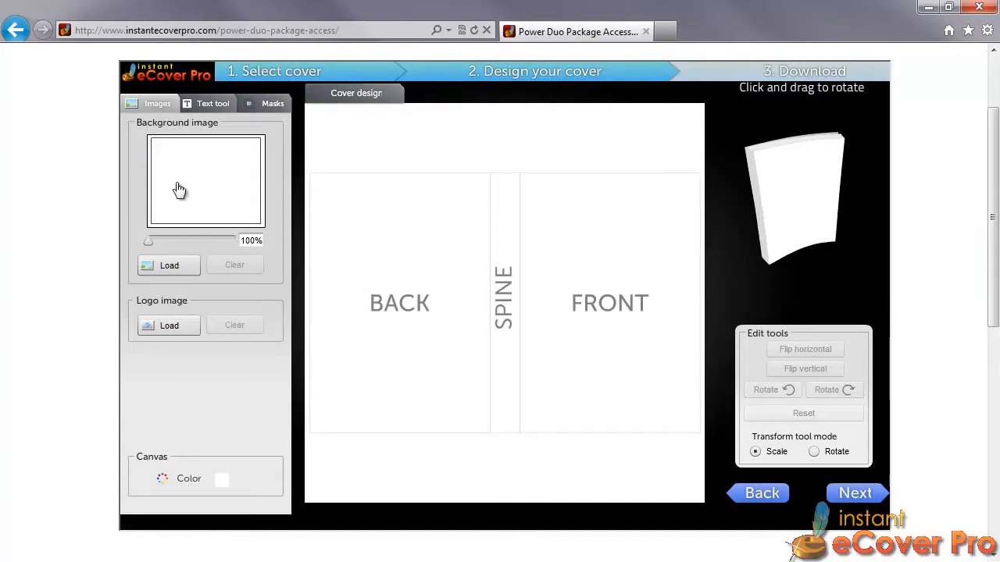
click(168, 266)
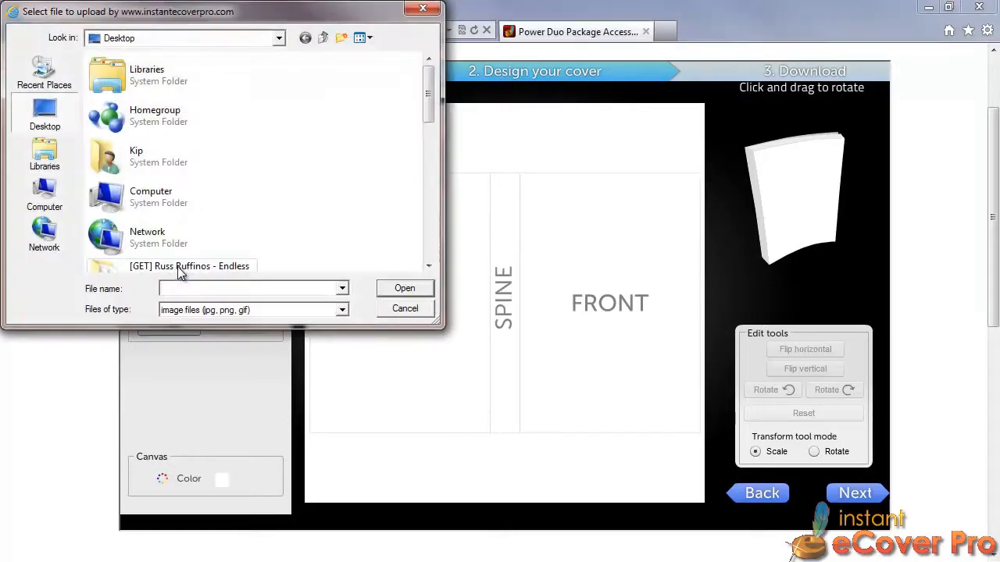
click(66, 68)
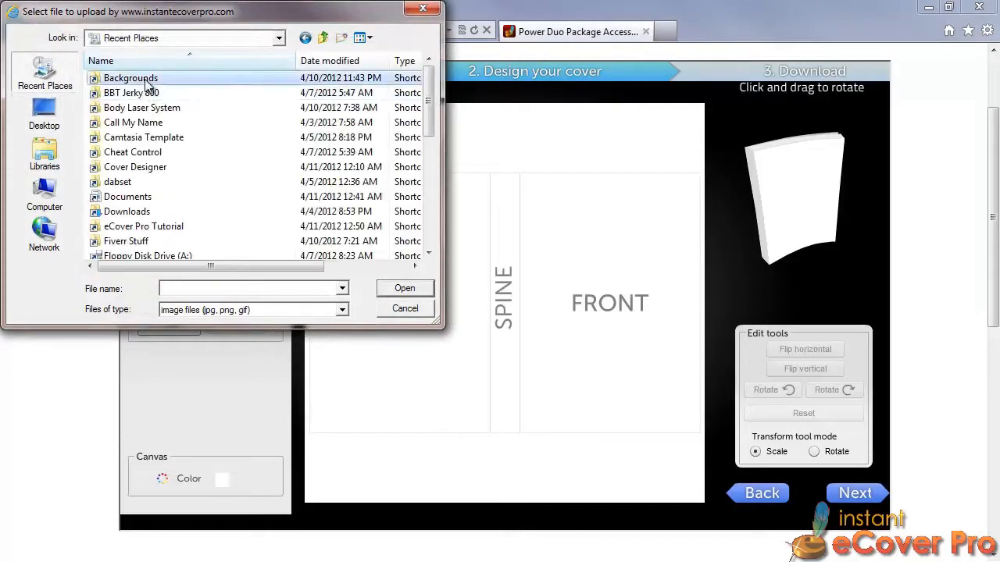
double_click(149, 77)
drag(428, 76, 433, 100)
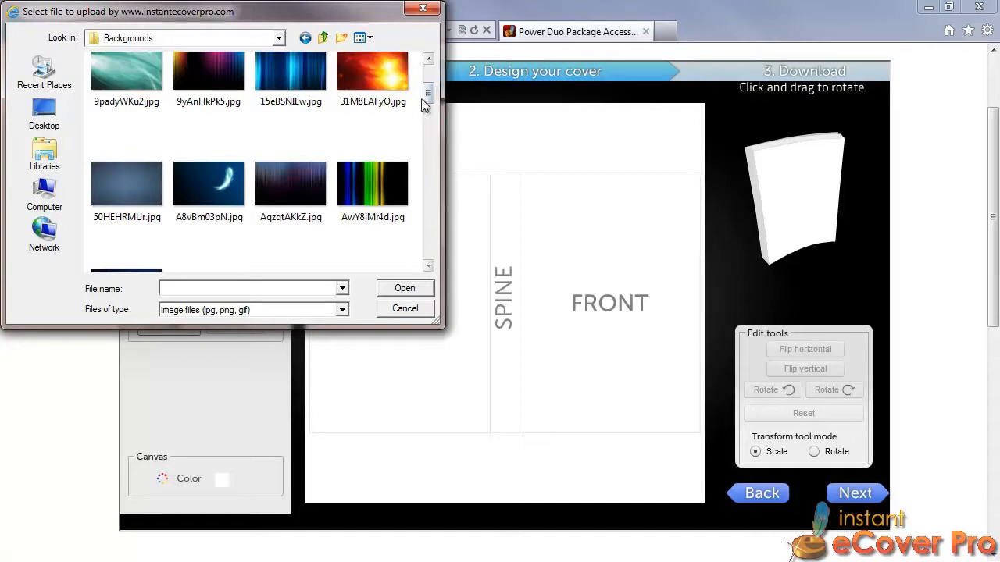
drag(428, 106, 427, 81)
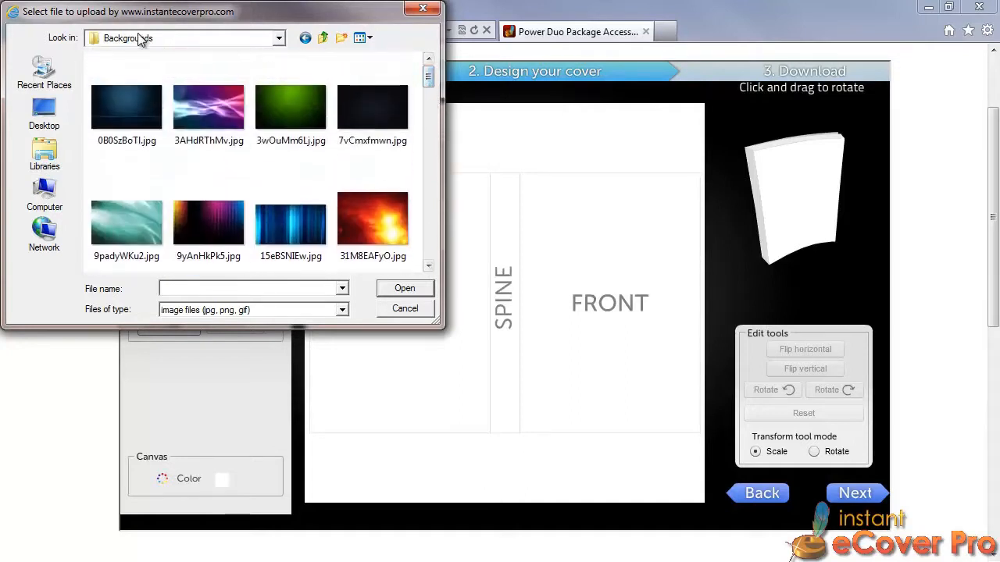
click(214, 112)
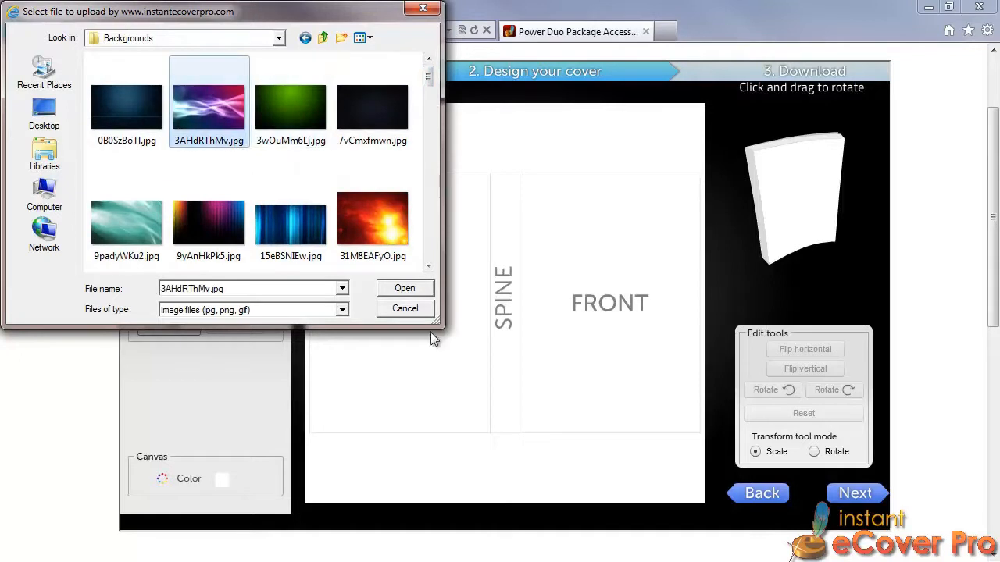
click(406, 288)
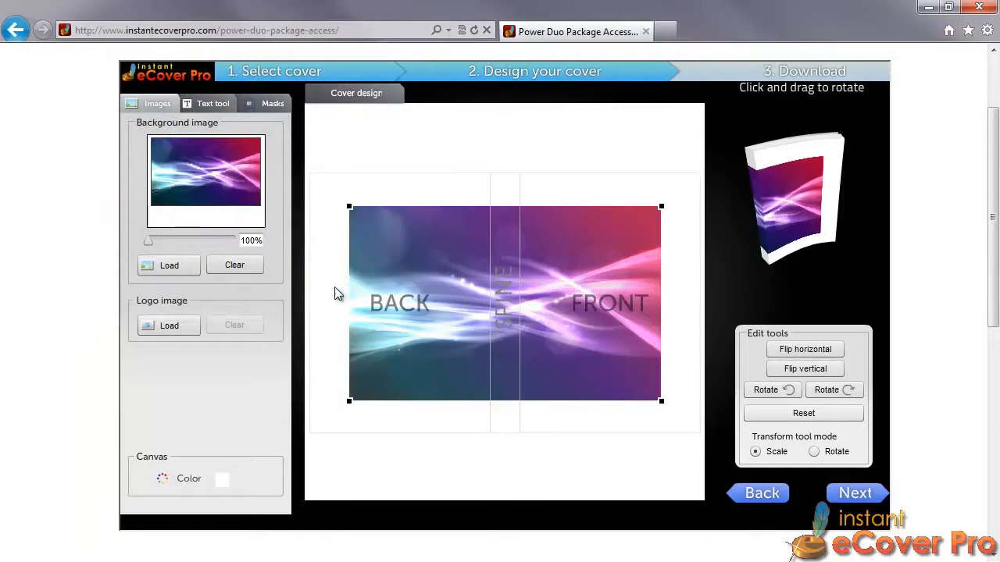
Try zooming the background image to 236% with a shifted crop area, and return the zoom to 100%
drag(150, 247, 164, 247)
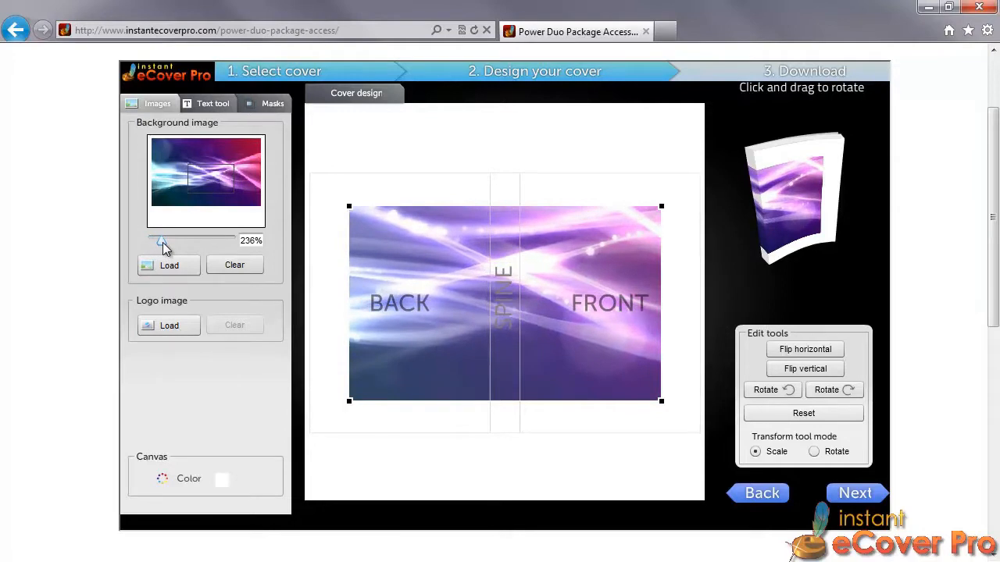
drag(217, 185, 200, 167)
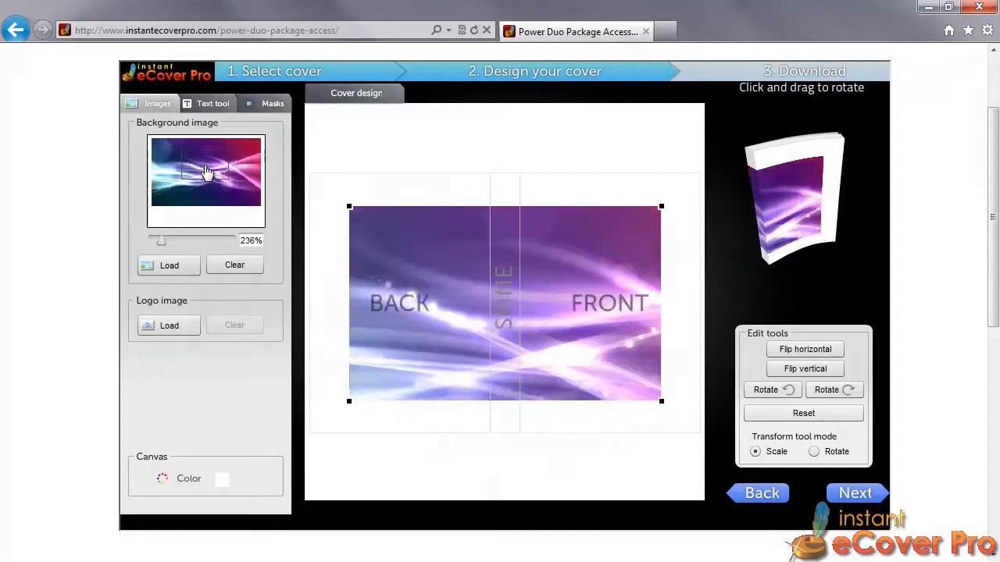
drag(159, 241, 126, 245)
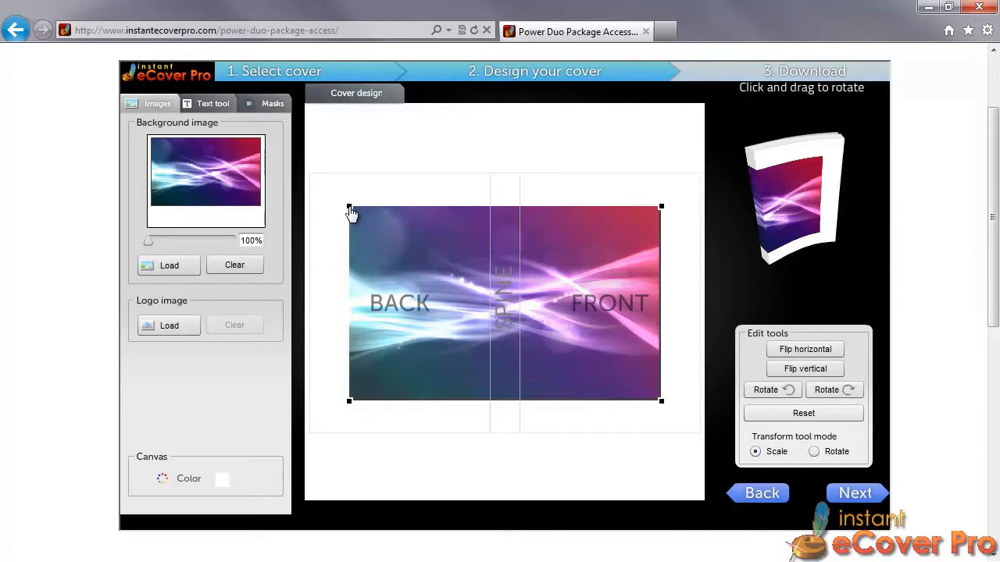
Scale the background image up to cover the back, spine and front, and turn the 3D preview slightly
drag(350, 213, 334, 202)
drag(326, 194, 300, 166)
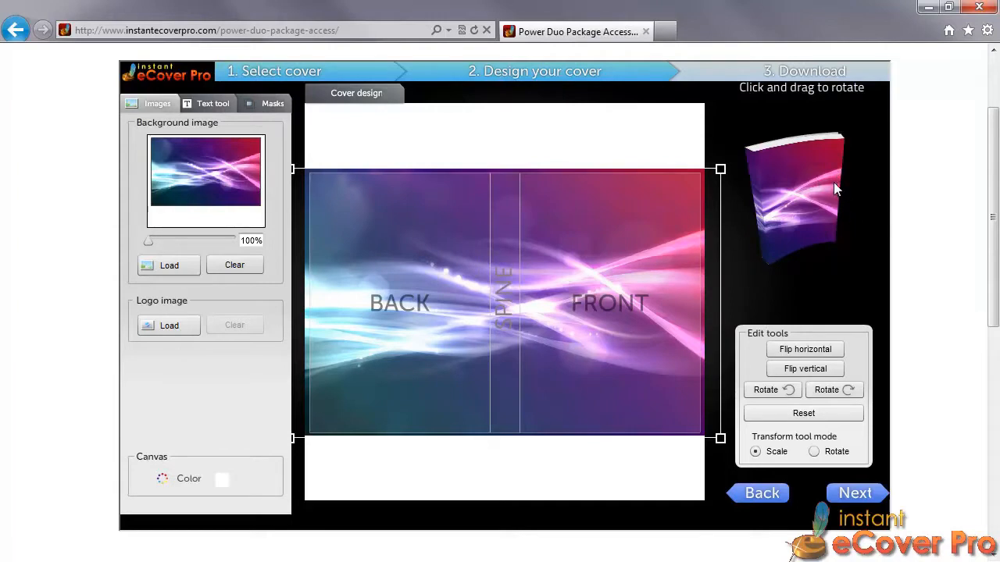
drag(828, 144, 862, 139)
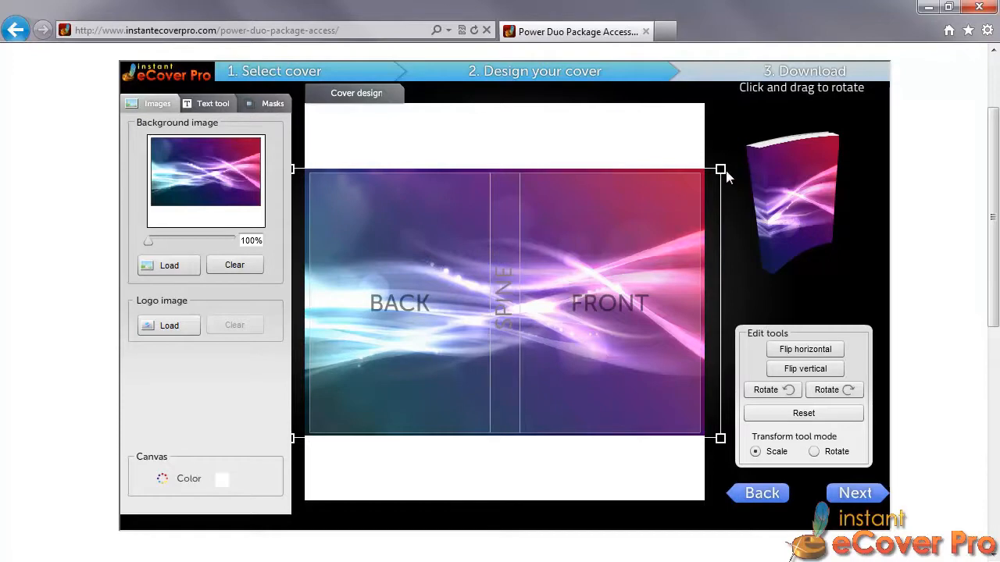
Enlarge the background image beyond the cover edges and reposition it so the light streaks cross the lower front
drag(724, 177, 797, 140)
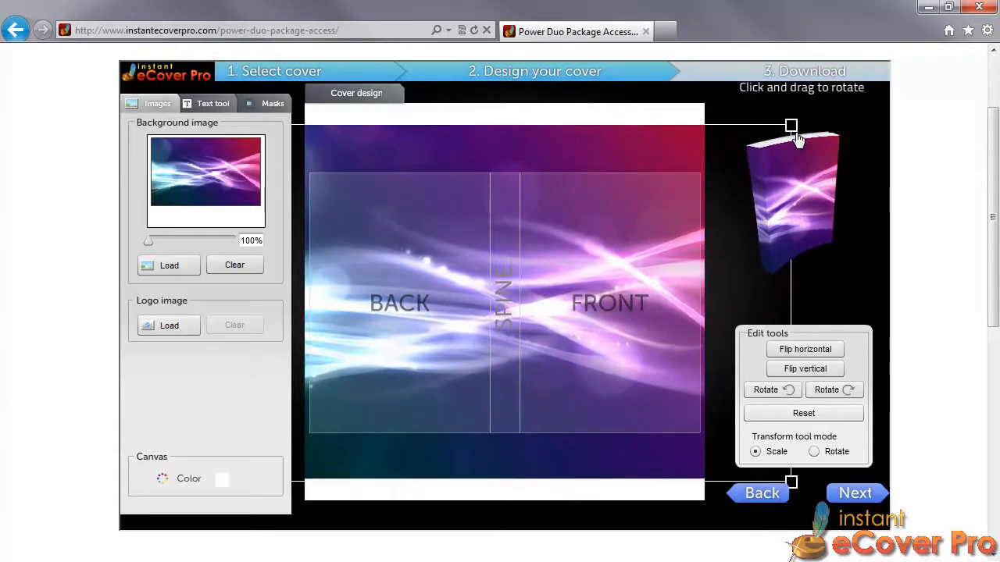
drag(593, 279, 591, 328)
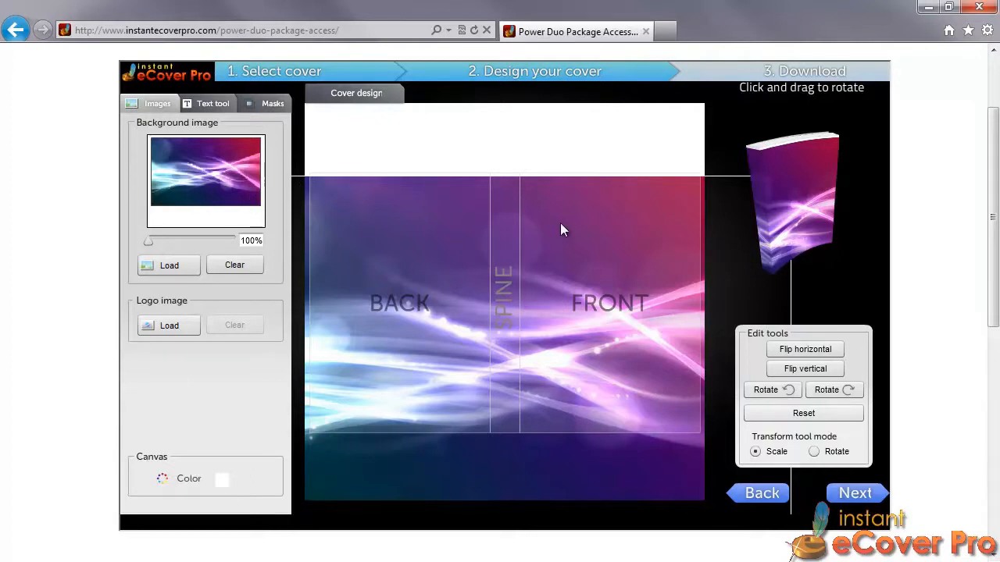
drag(560, 222, 458, 225)
drag(692, 185, 719, 167)
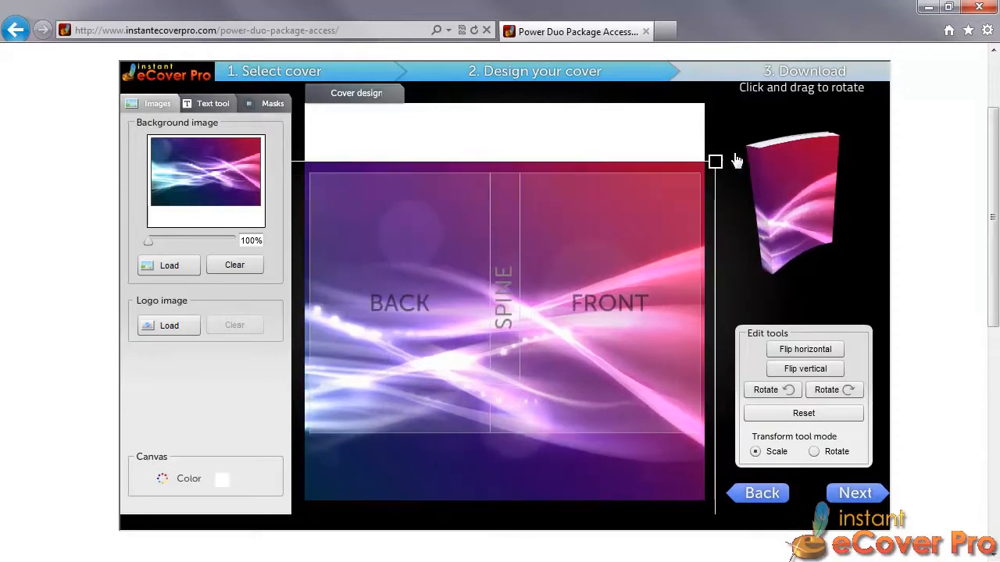
drag(520, 257, 577, 259)
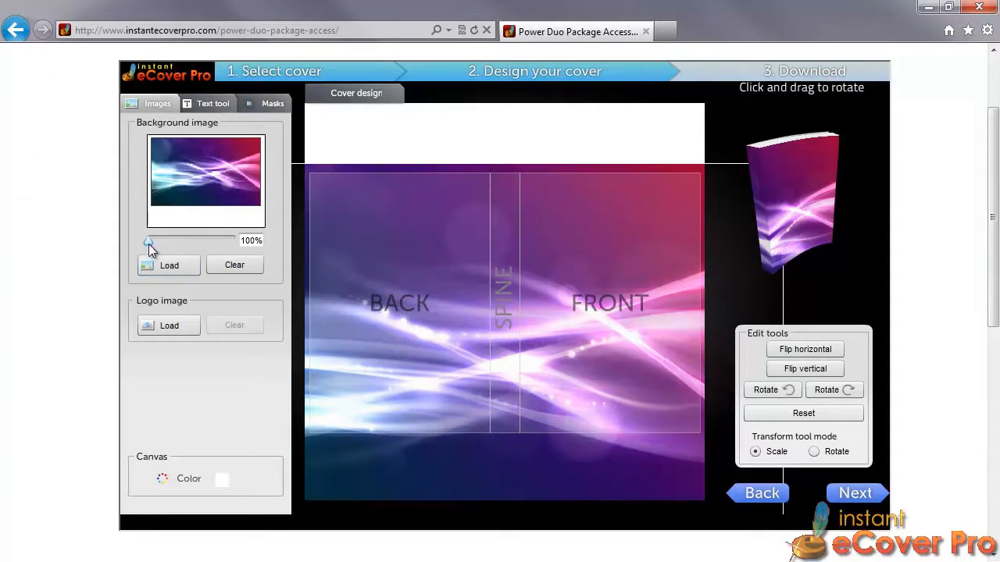
mouse_move(148, 242)
mouse_down()
mouse_move(161, 248)
mouse_move(145, 246)
mouse_up()
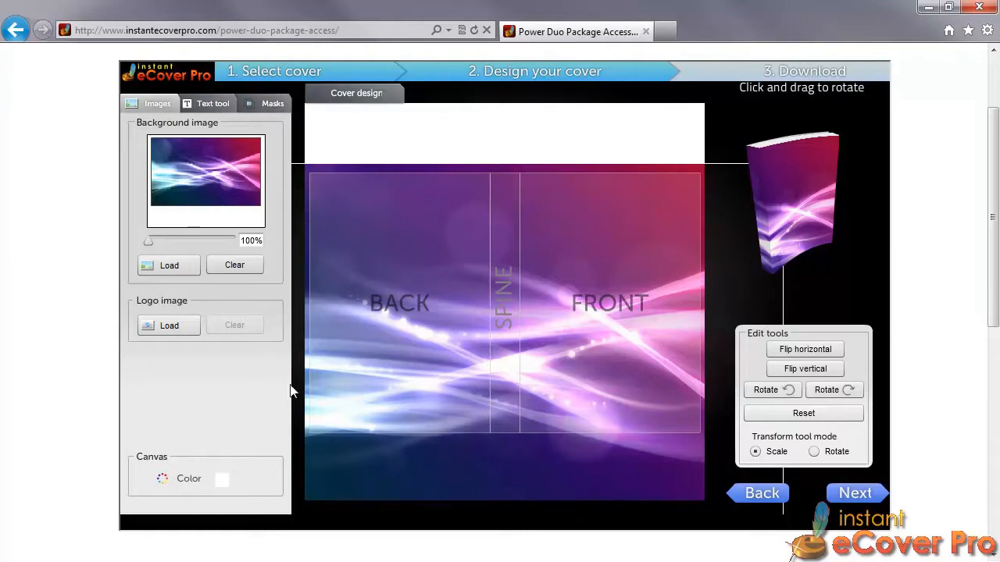
Load iecplogo.png from the Backgrounds folder as the logo image
click(178, 327)
click(44, 74)
double_click(133, 77)
drag(428, 76, 428, 155)
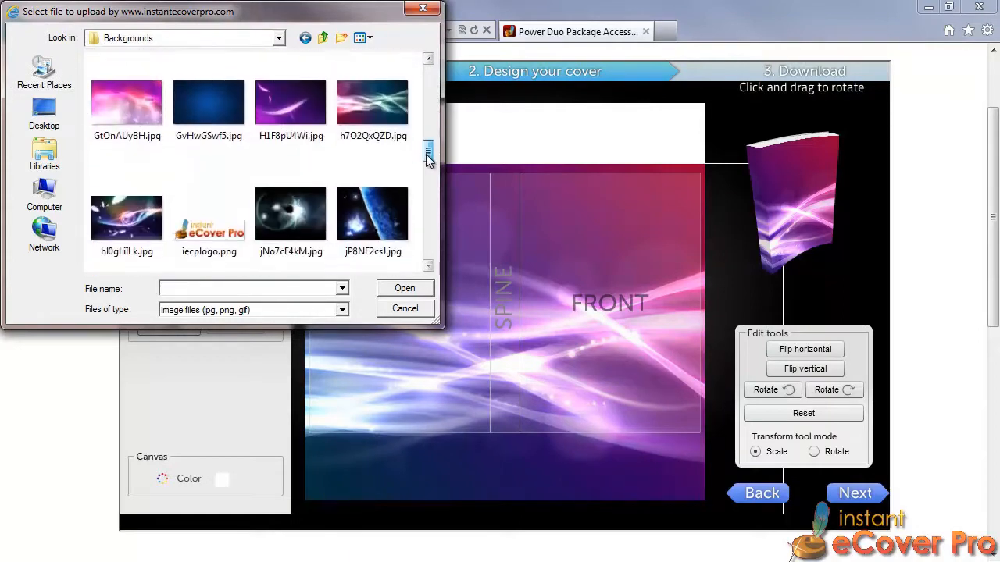
click(214, 228)
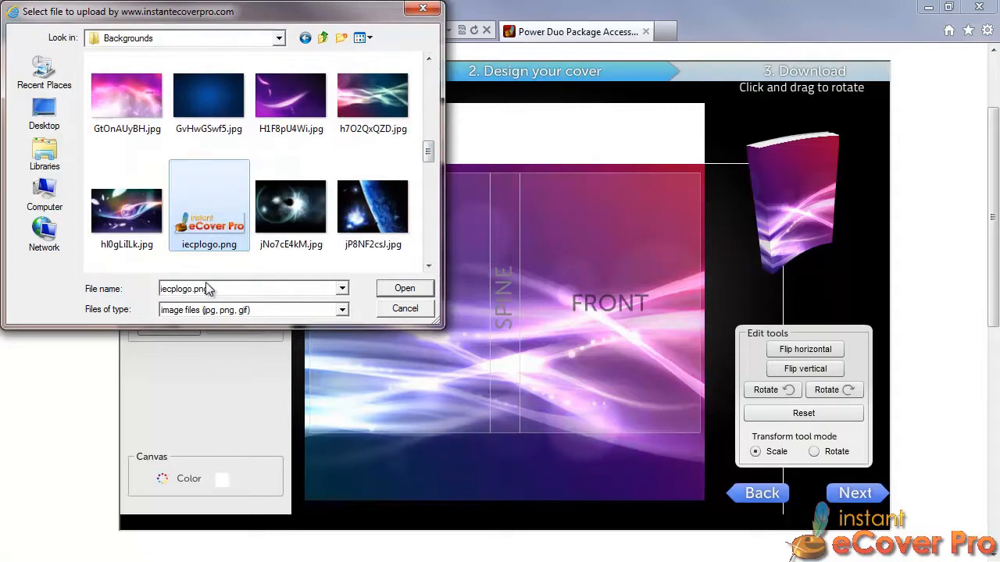
click(402, 288)
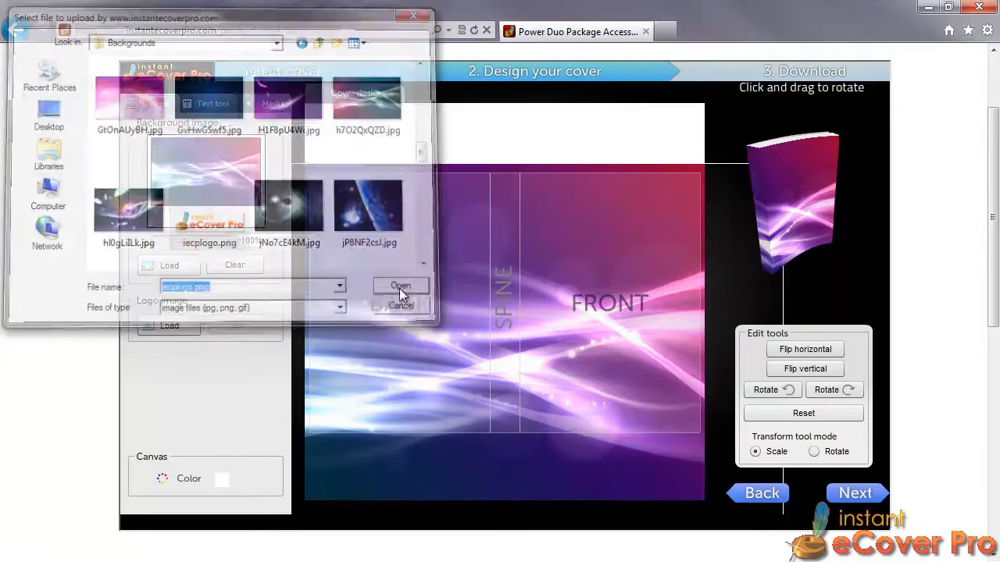
Rotate the logo a quarter turn counterclockwise and fit it onto the lower part of the spine
drag(490, 316, 624, 420)
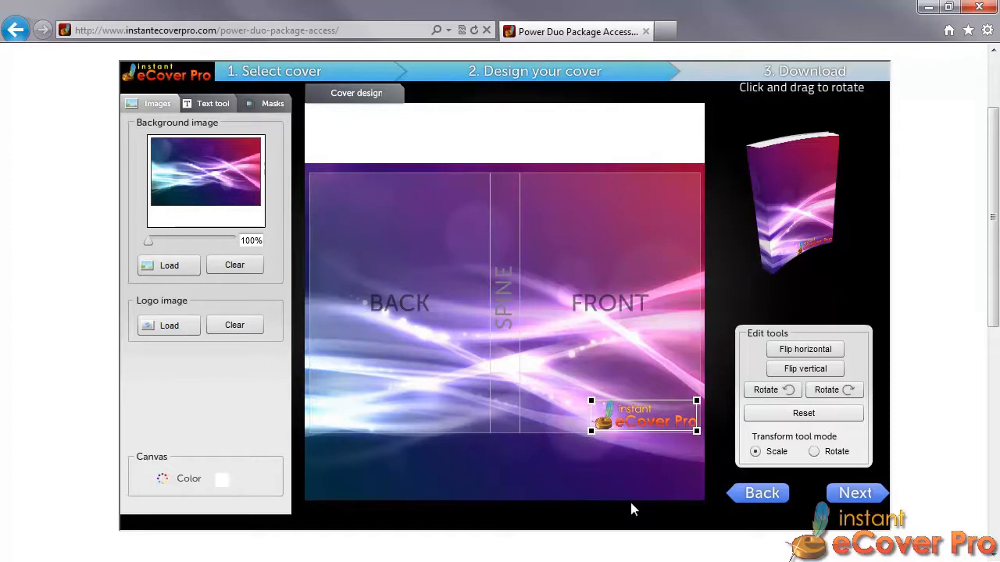
click(786, 390)
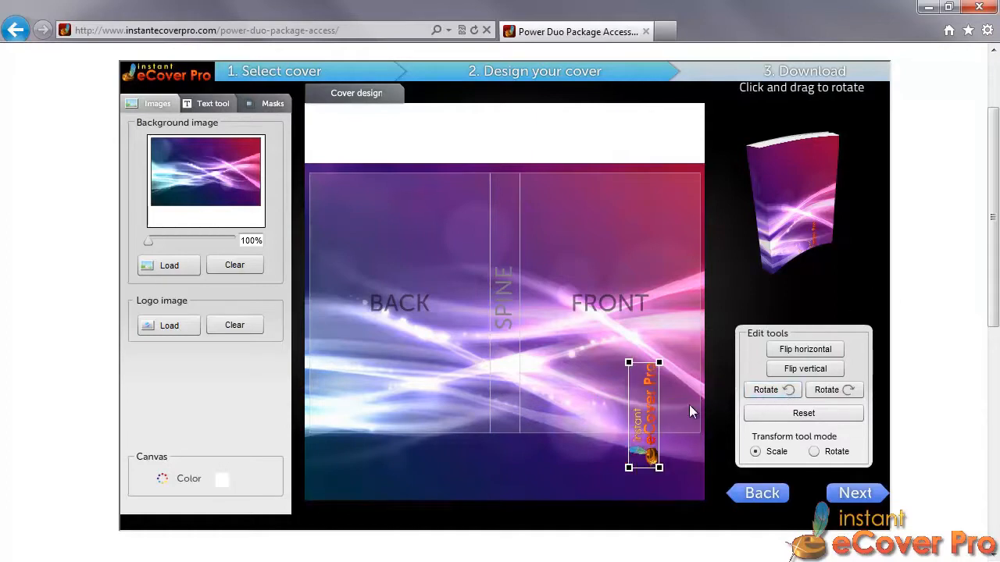
drag(643, 413, 505, 378)
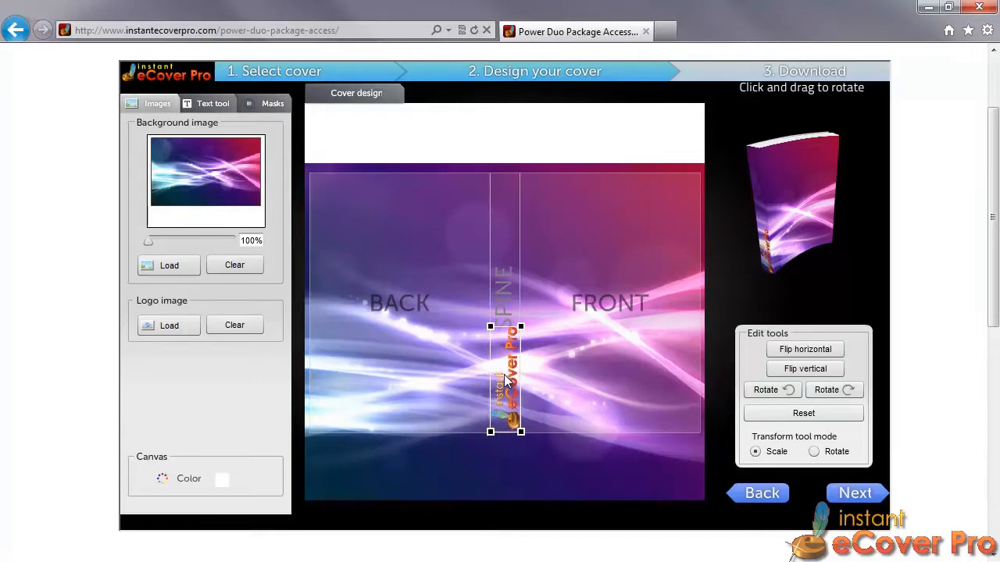
mouse_move(504, 401)
mouse_down()
mouse_move(504, 377)
mouse_move(503, 396)
mouse_up()
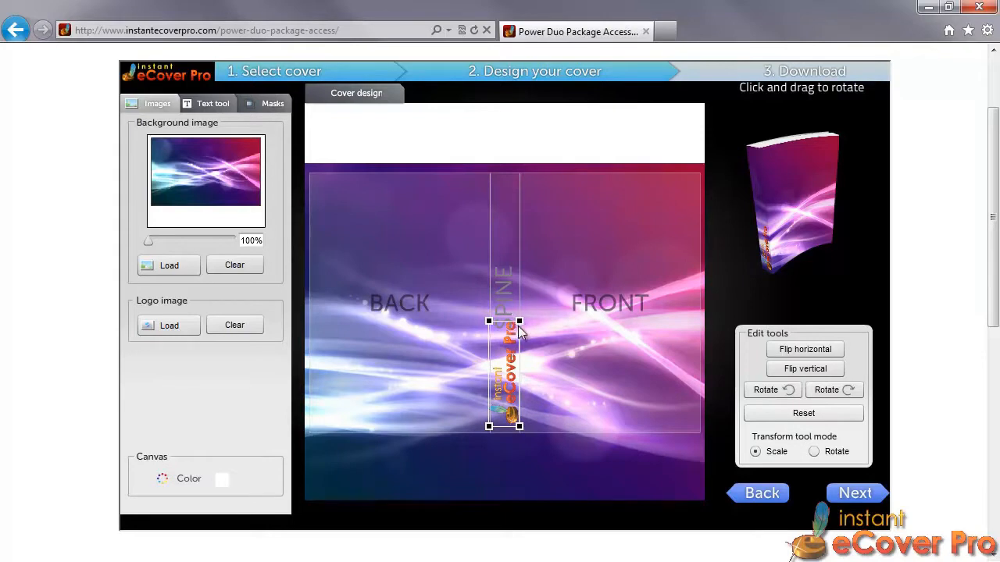
drag(520, 322, 522, 320)
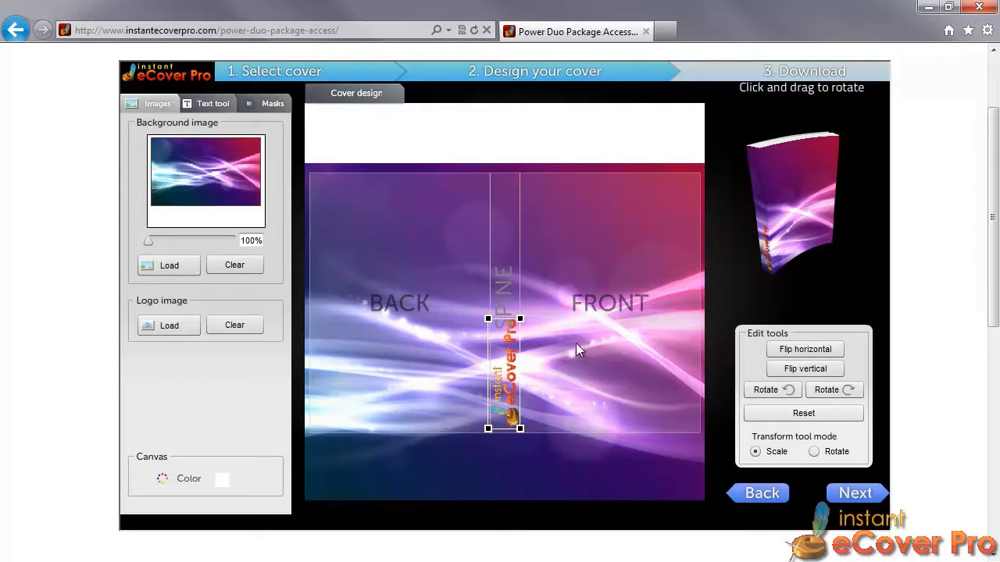
Try the Rotate transform mode on the spine logo and return to Scale mode
click(816, 452)
mouse_move(523, 328)
mouse_down()
mouse_move(550, 375)
mouse_move(546, 353)
mouse_move(521, 333)
mouse_up()
click(755, 452)
Set the canvas color to black (#000000)
click(222, 480)
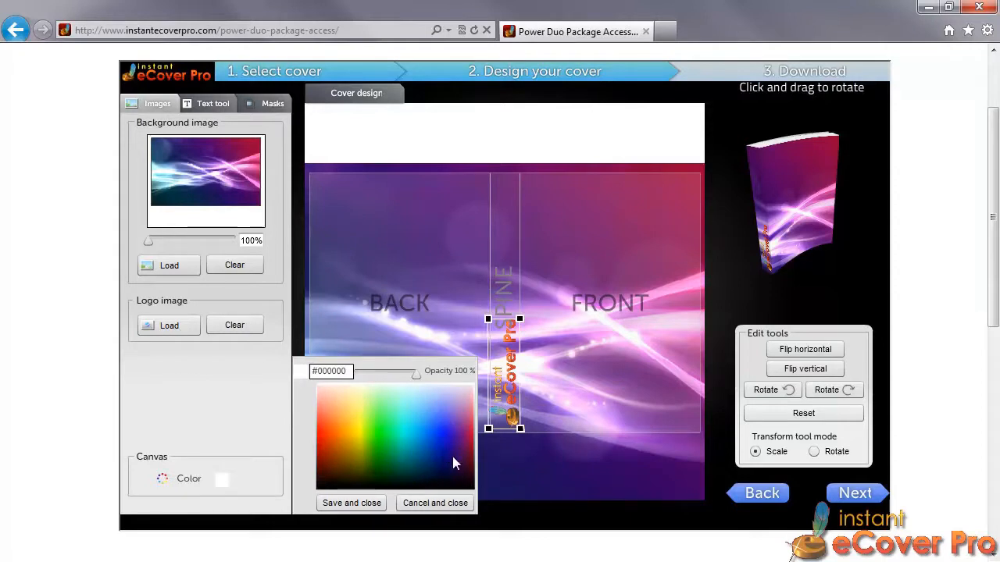
click(467, 486)
click(356, 507)
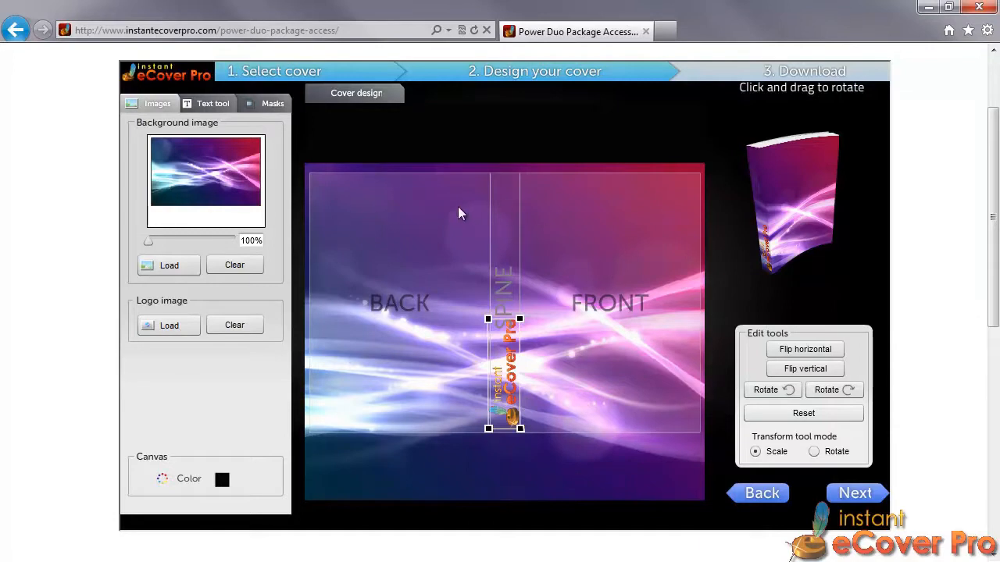
Shift the background image around to expose the canvas, check the cover in the 3D preview, and reposition the image over the whole cover
drag(458, 206, 451, 241)
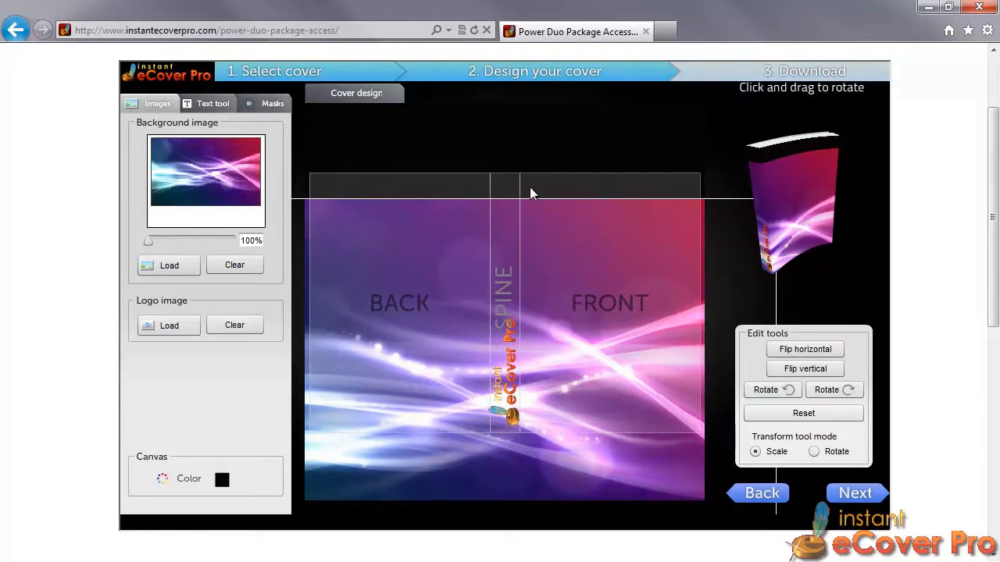
drag(359, 281, 706, 296)
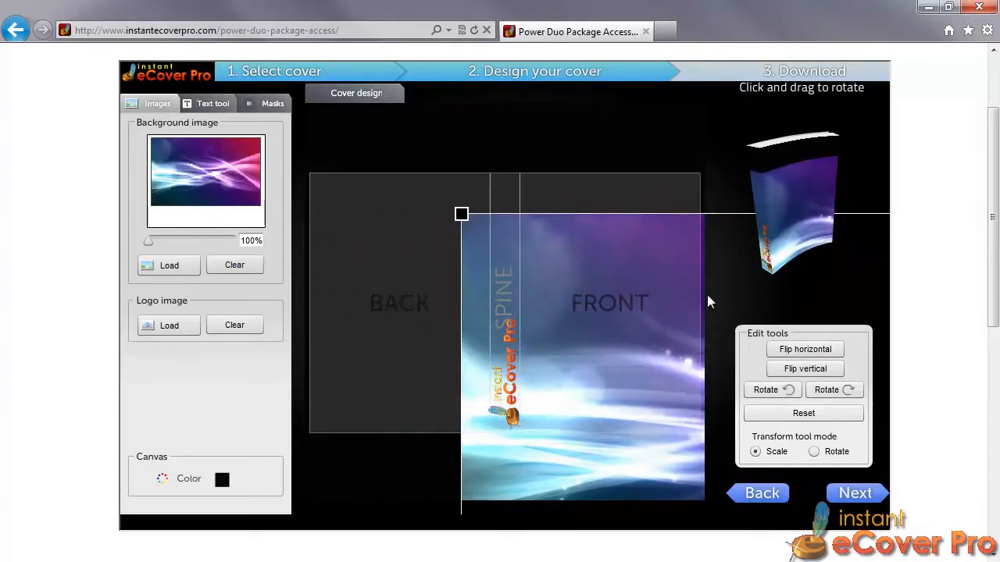
drag(695, 294, 534, 273)
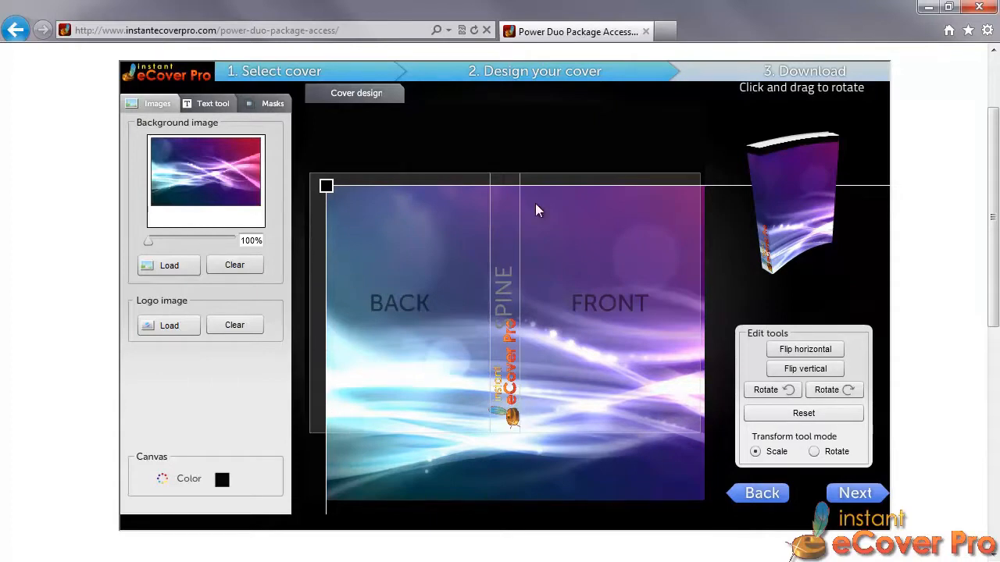
drag(756, 180, 863, 201)
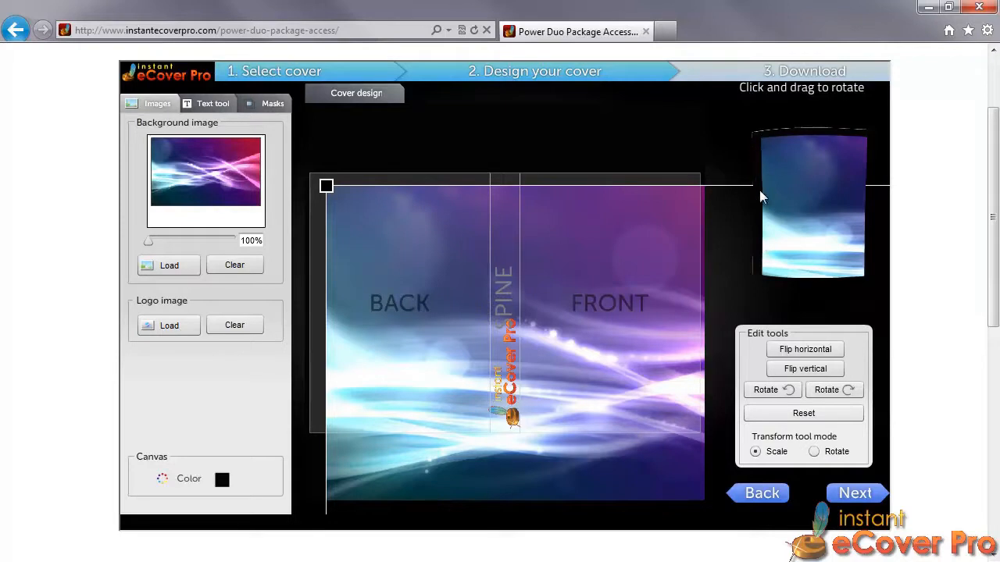
drag(854, 261, 741, 256)
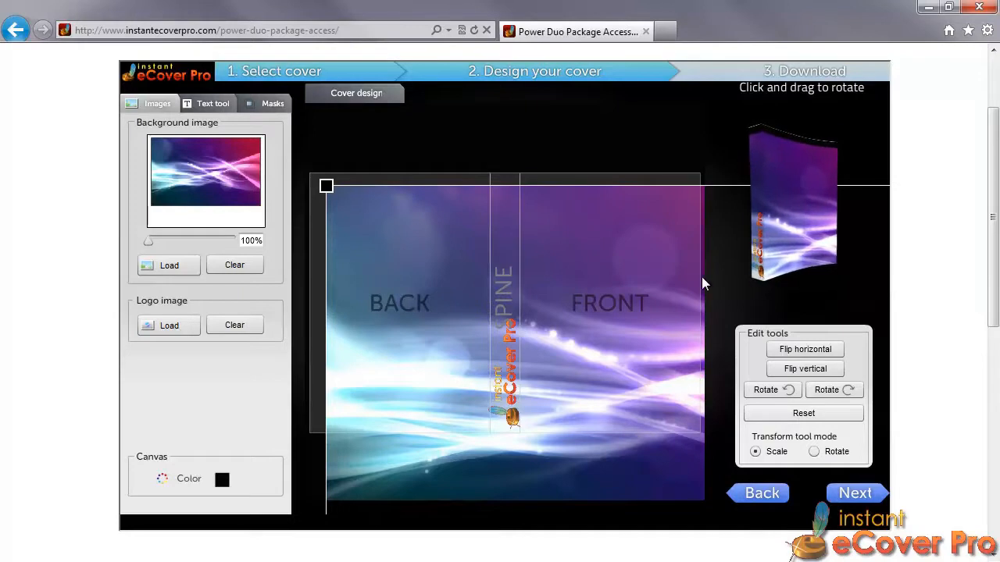
drag(654, 351, 569, 326)
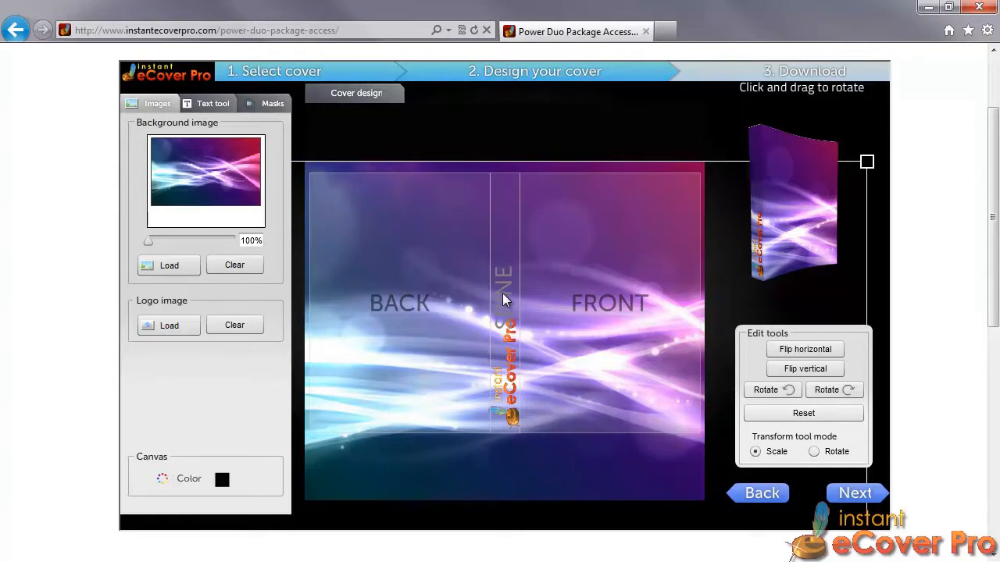
Add a new text object and set its font to Arial Black at size 50
click(214, 112)
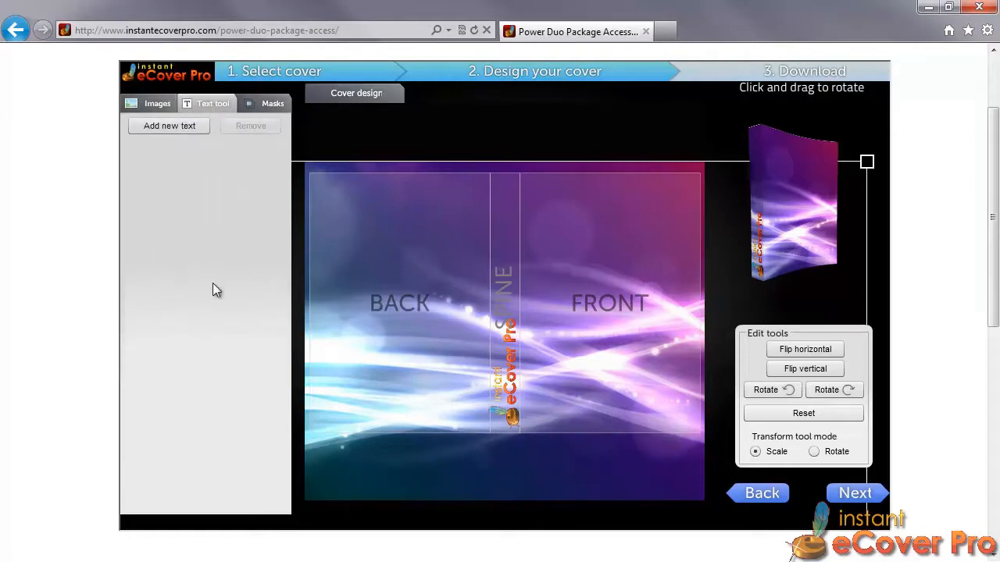
click(183, 128)
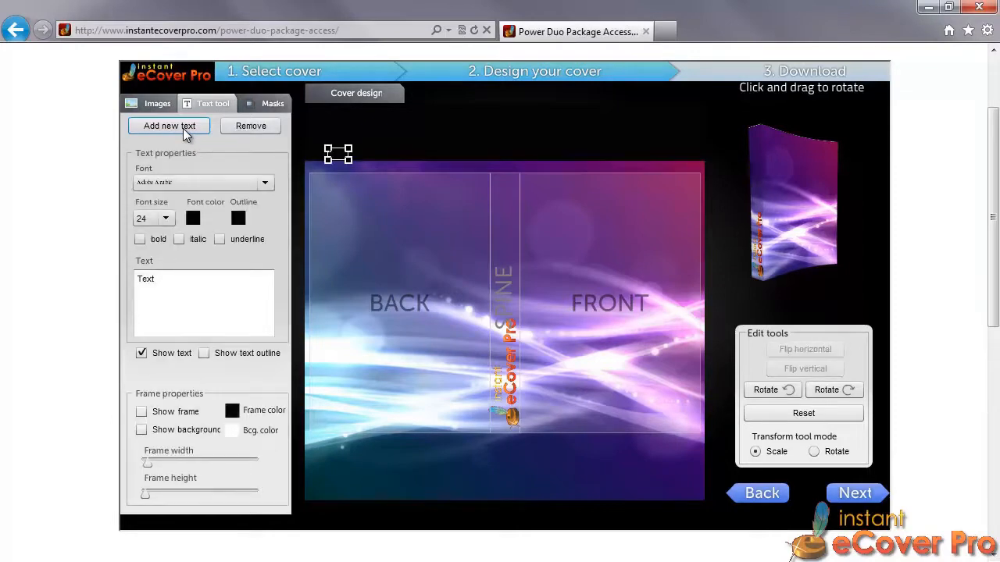
click(268, 181)
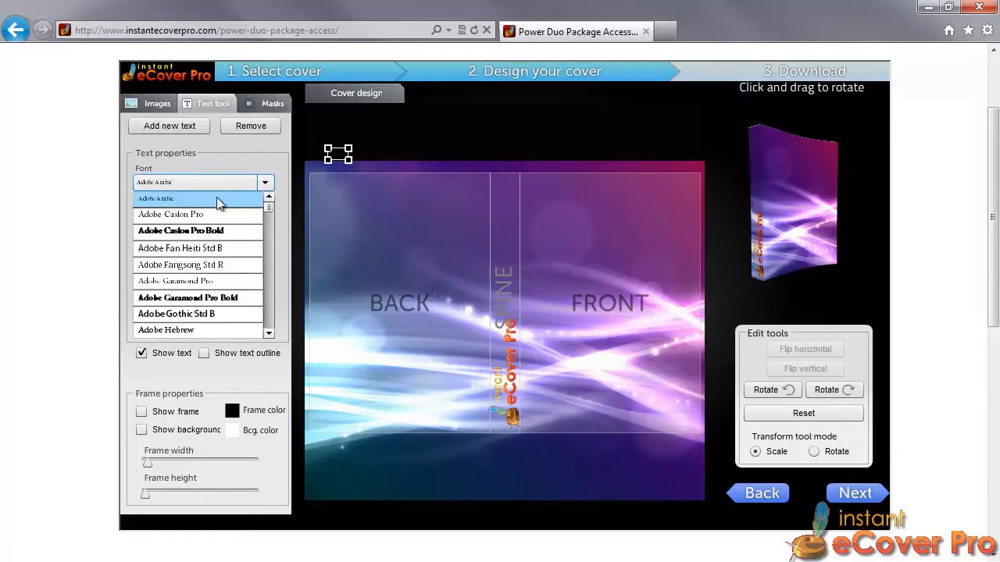
drag(268, 334, 265, 333)
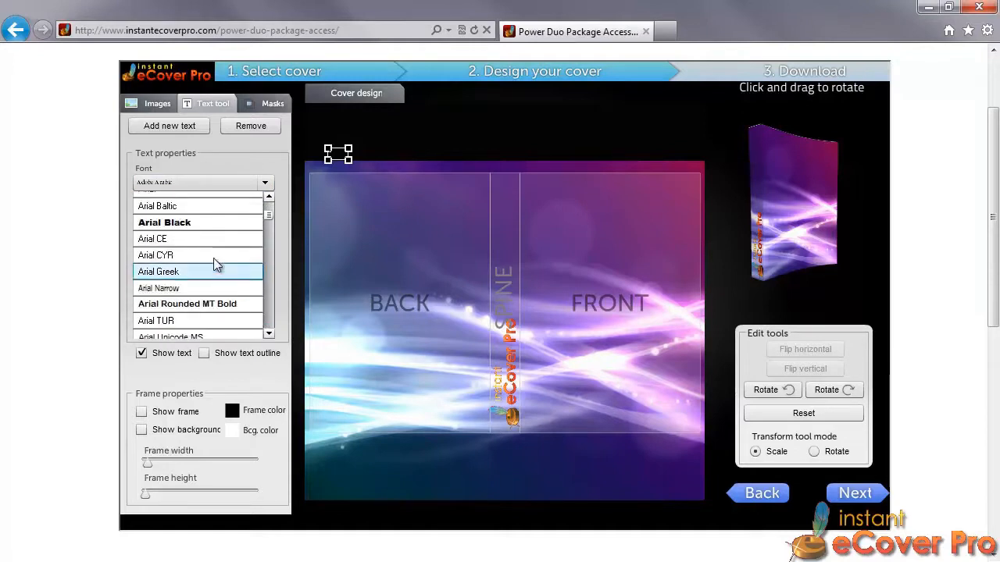
click(175, 223)
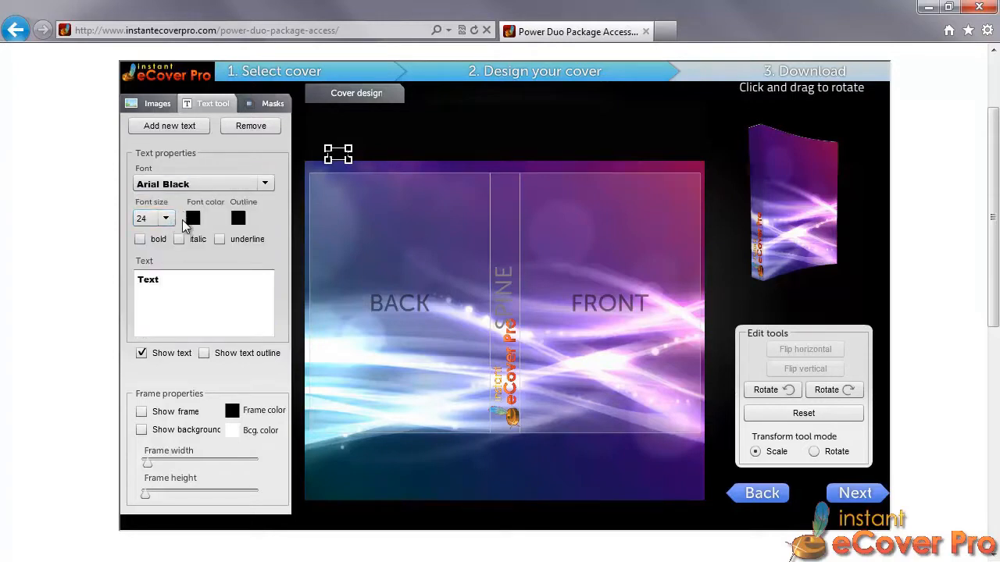
click(169, 218)
mouse_move(168, 251)
mouse_down()
mouse_move(170, 272)
mouse_move(168, 261)
mouse_up()
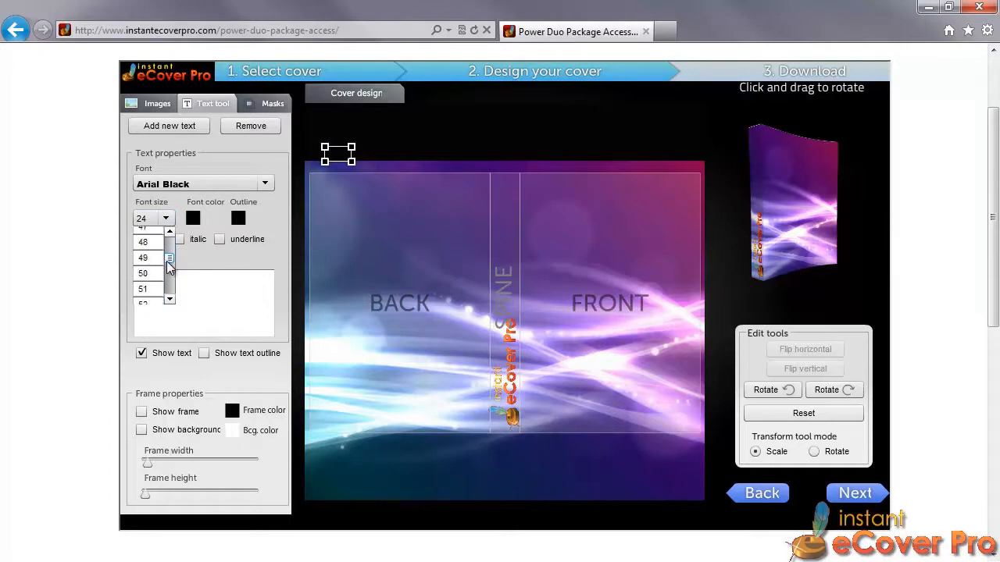
click(156, 274)
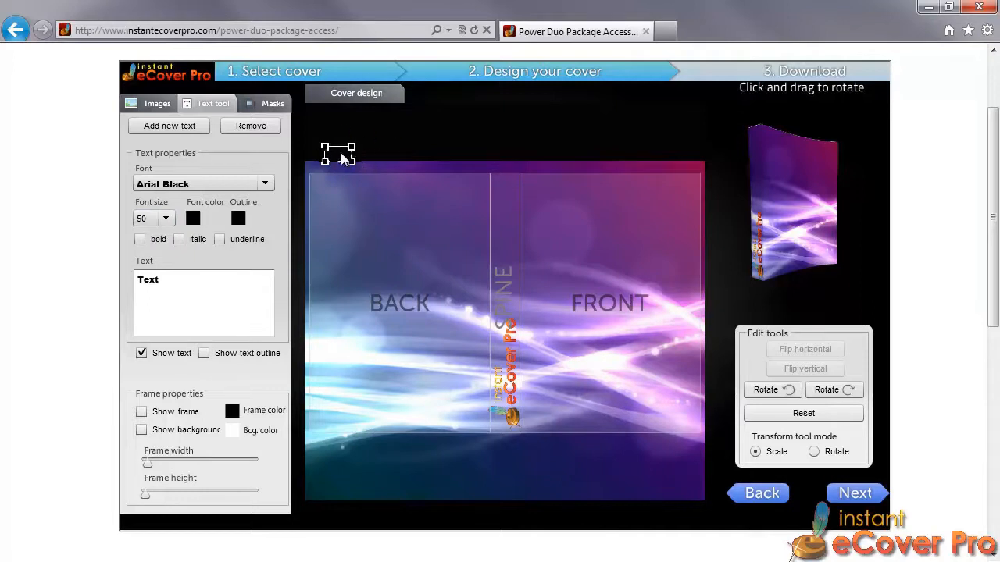
Move the text object to the upper part of the front cover and replace its placeholder with "My eBook Cover"
drag(336, 157, 631, 213)
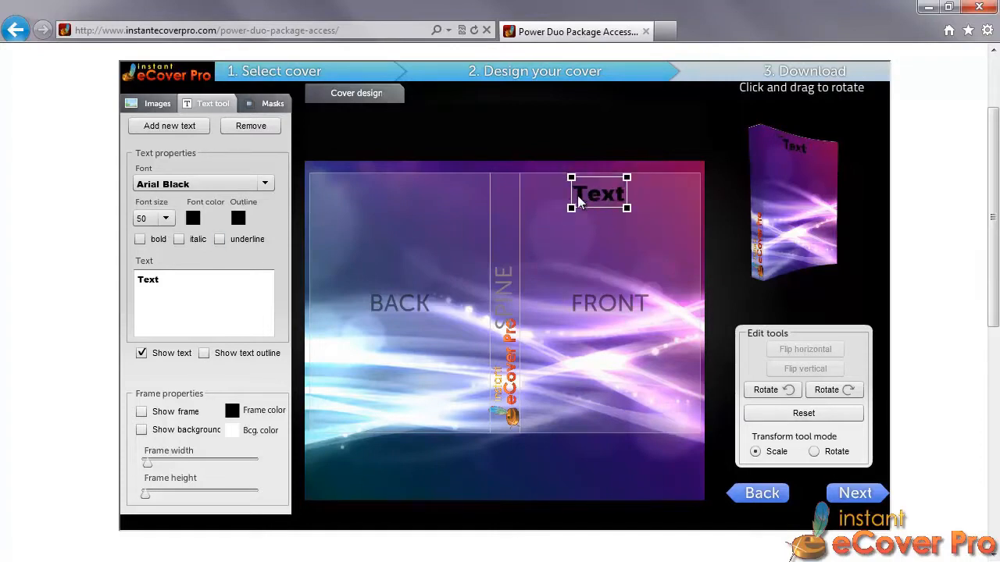
click(174, 278)
drag(173, 278, 123, 275)
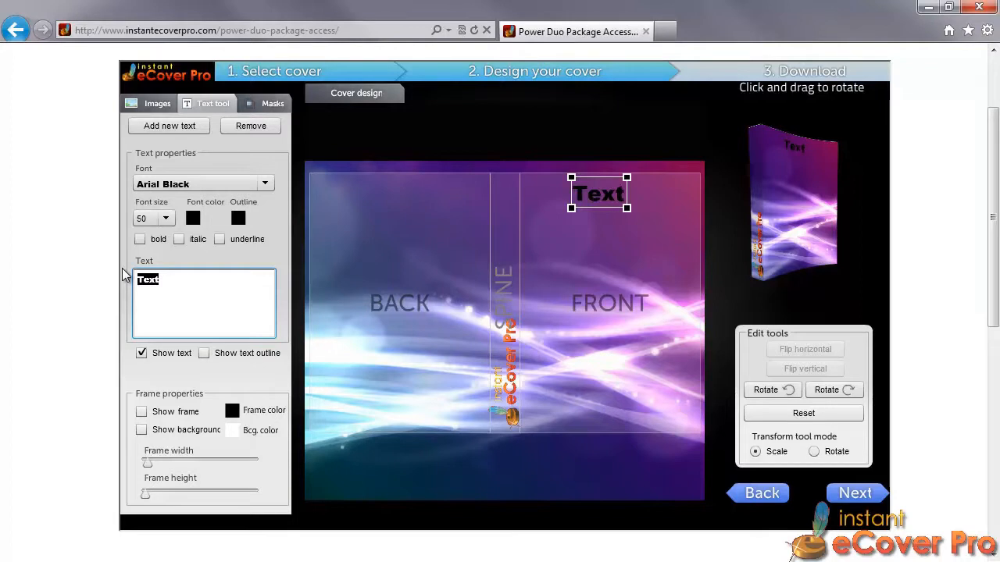
text(My )
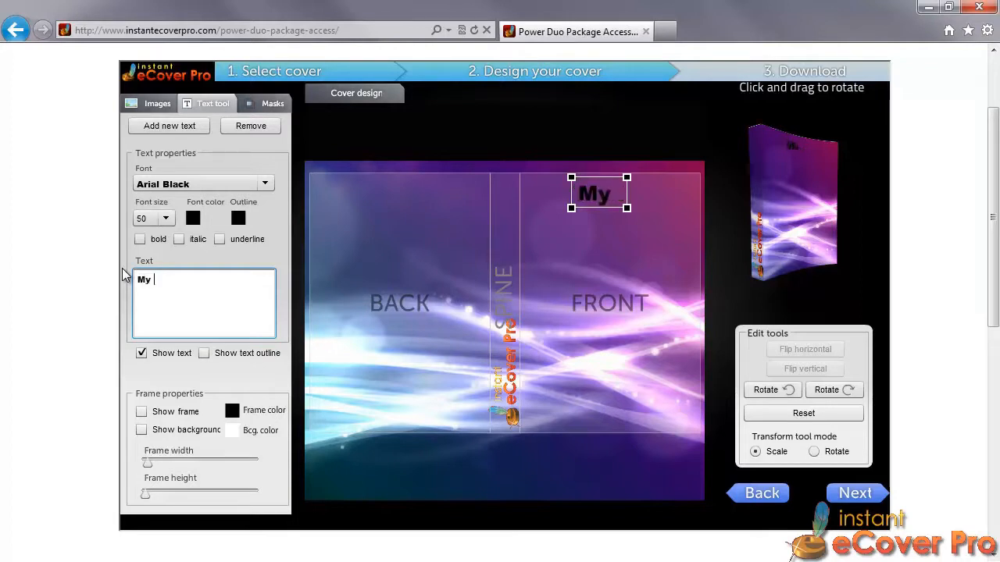
text(eB)
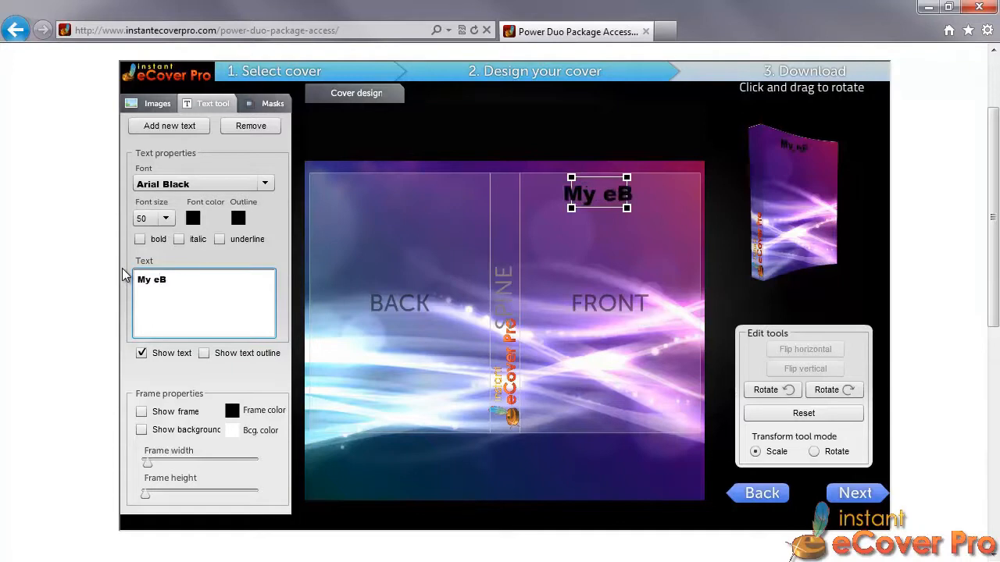
text(ook Cover)
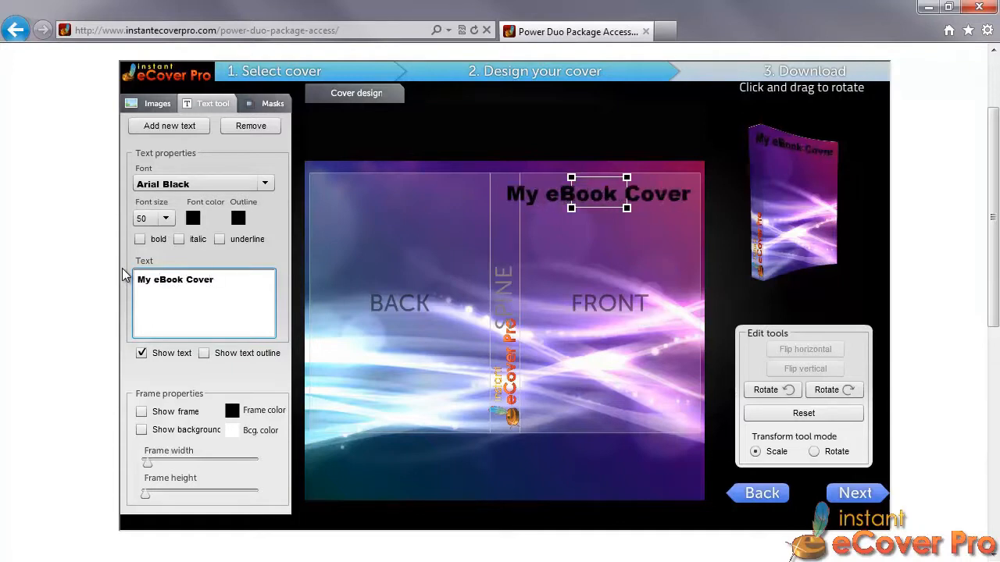
Shrink the "My eBook Cover" title and position it so that it fits within the width of the front cover
click(661, 239)
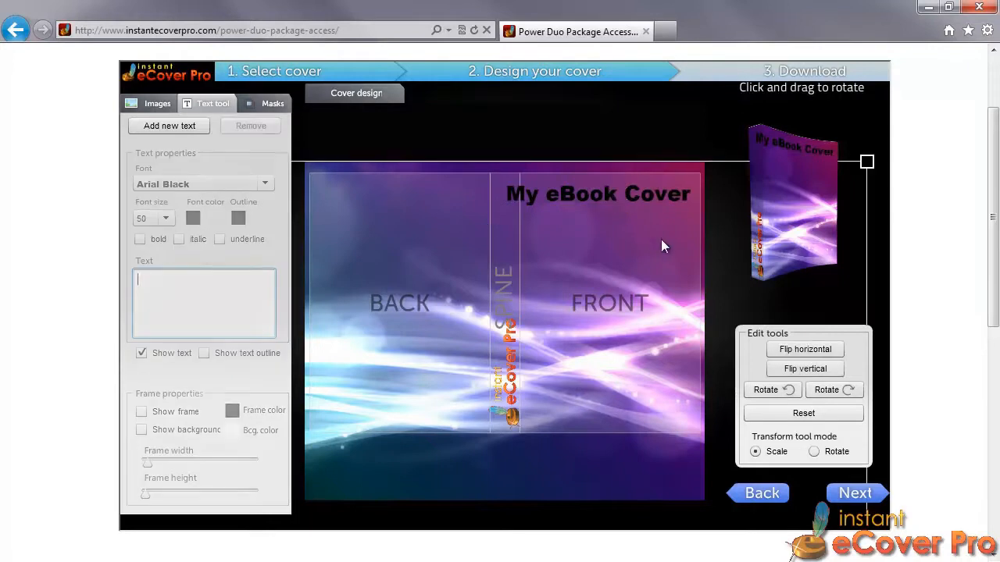
click(608, 190)
drag(578, 196, 583, 194)
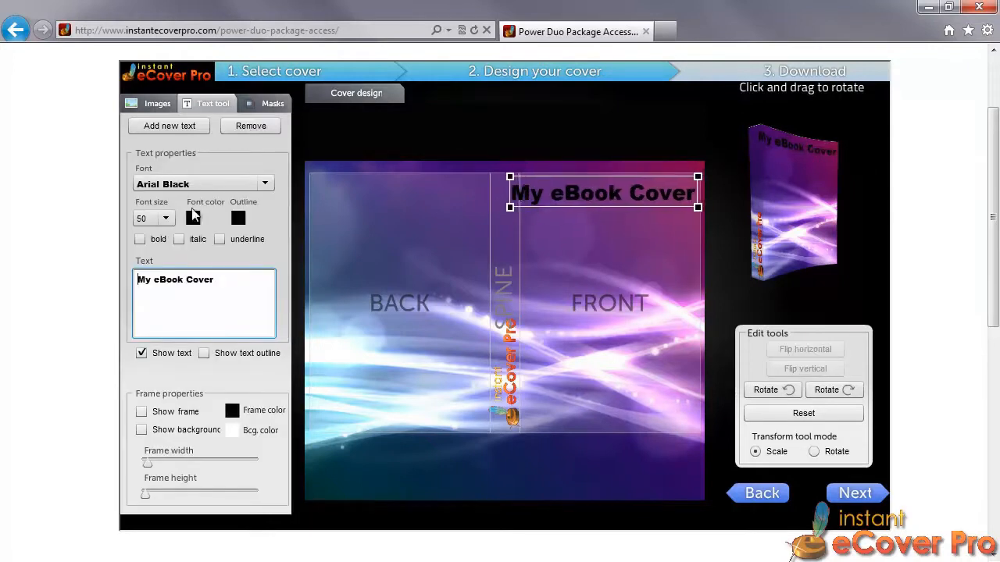
drag(512, 178, 565, 190)
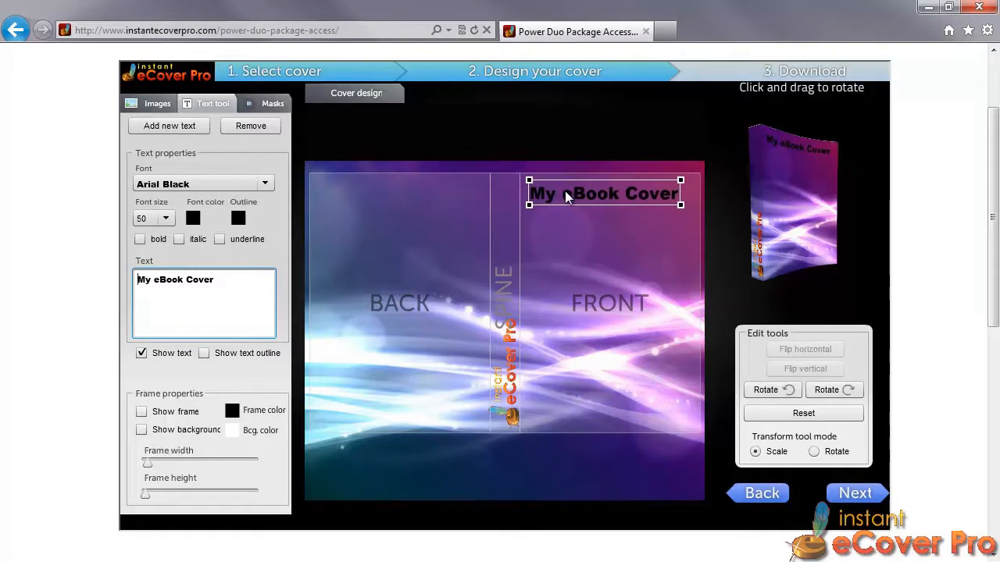
Set the title's font color to bright blue and save it
click(194, 220)
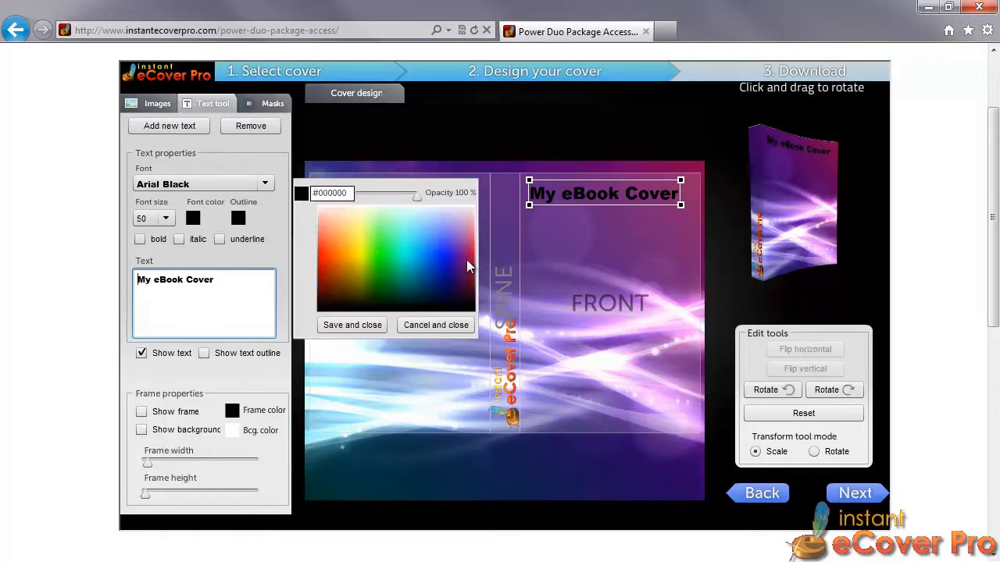
click(445, 252)
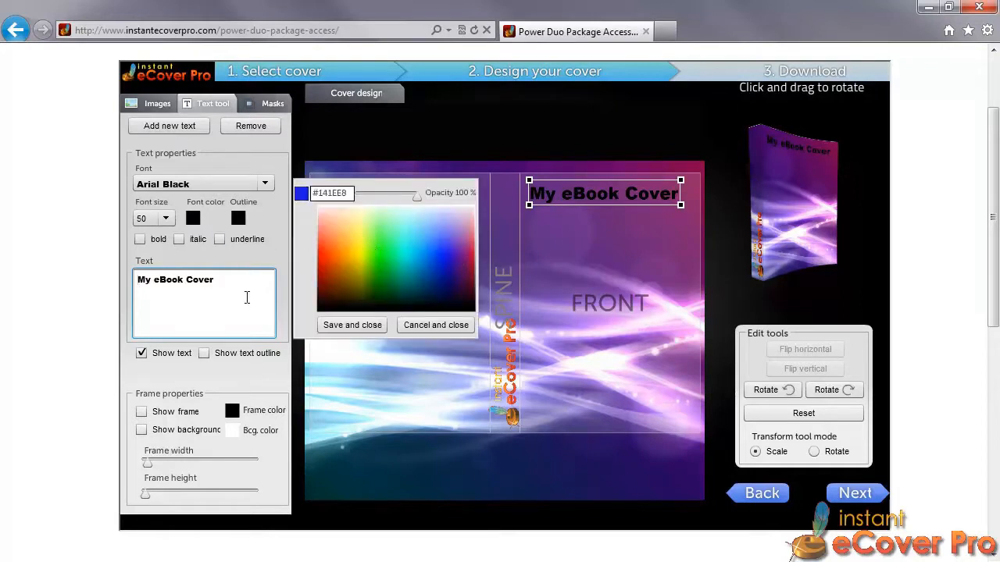
click(359, 325)
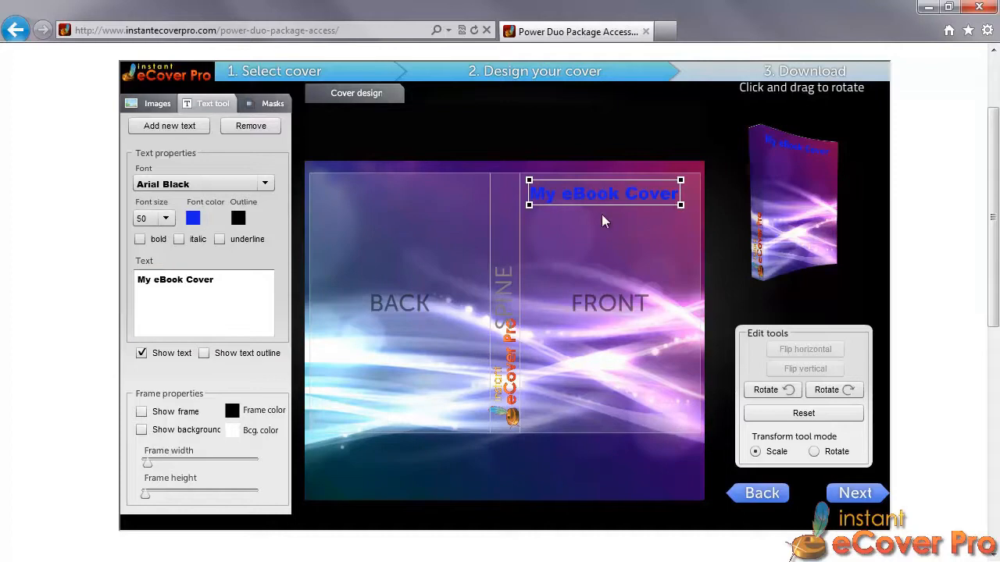
Set the title's outline color to pale yellow (#FEF782) and turn on the text outline
click(238, 219)
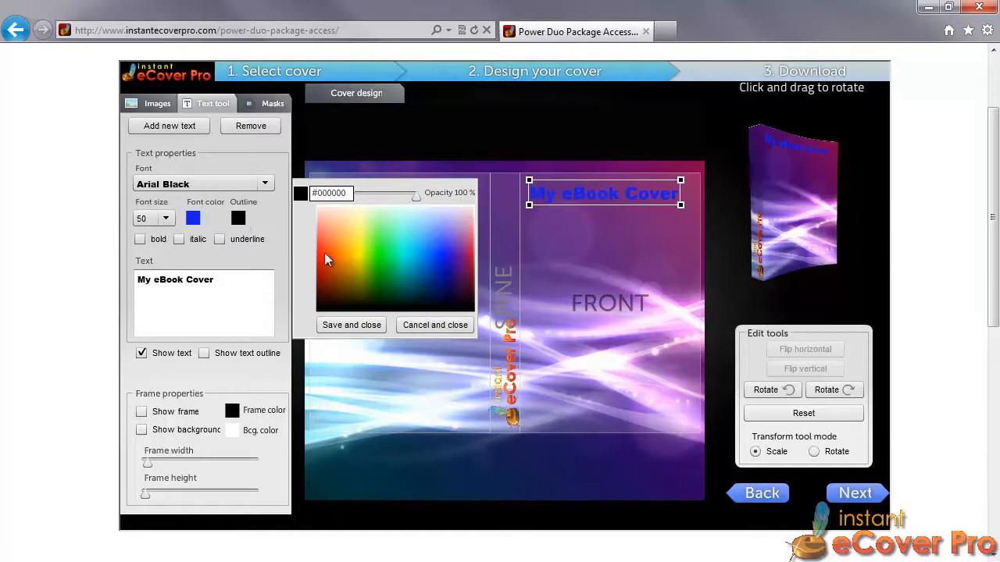
click(358, 226)
click(351, 327)
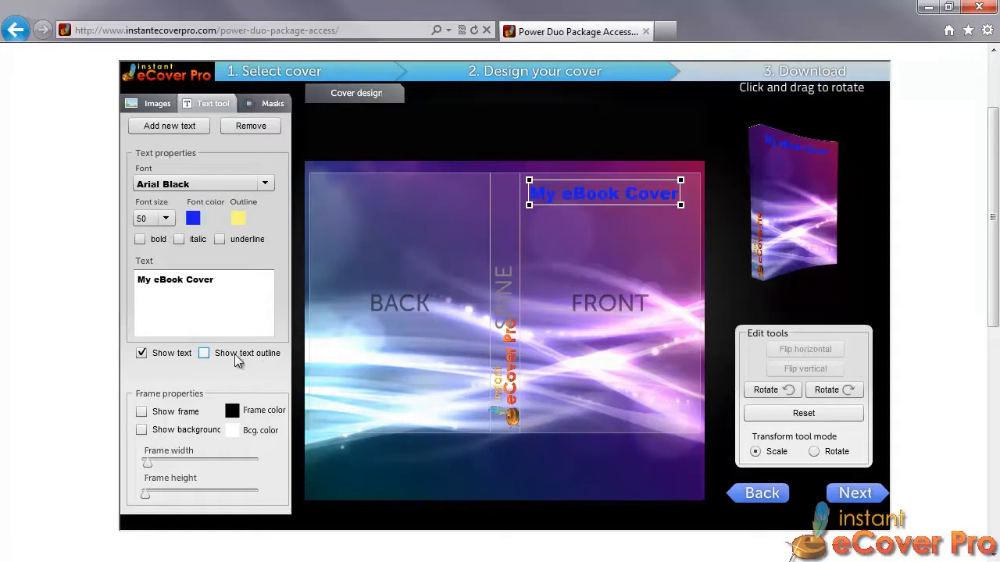
click(204, 353)
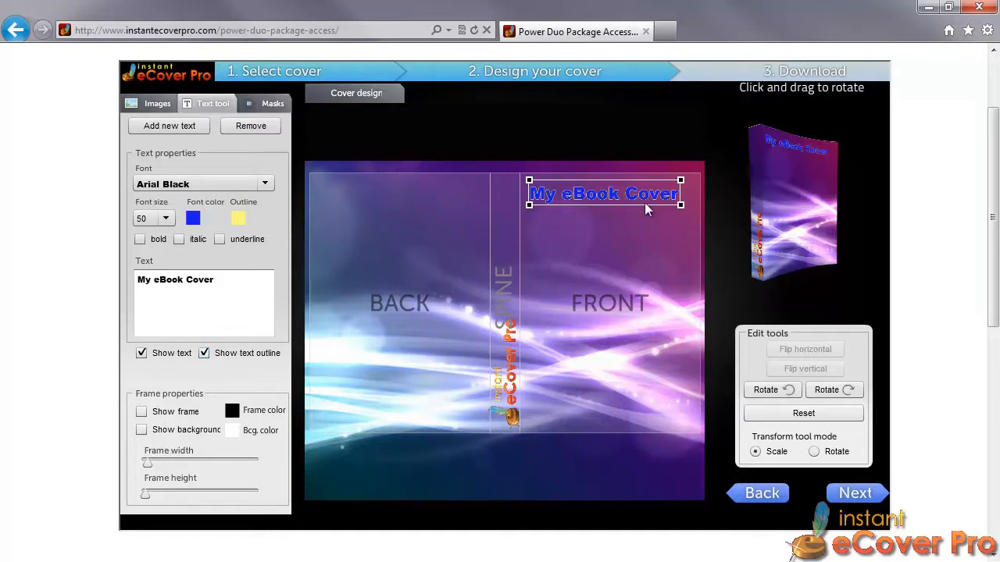
Change the title's outline color to dark blue
click(238, 219)
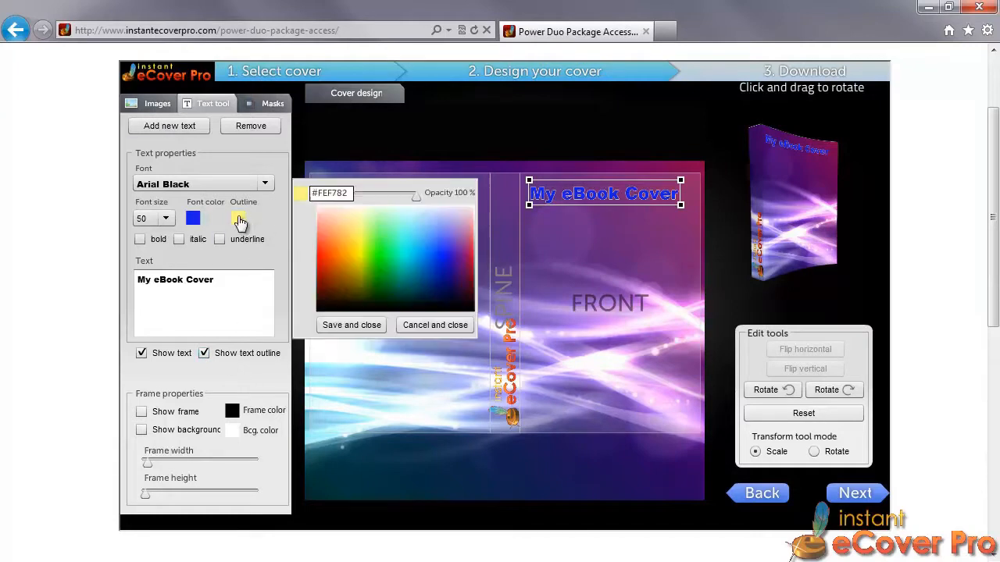
click(449, 278)
click(358, 326)
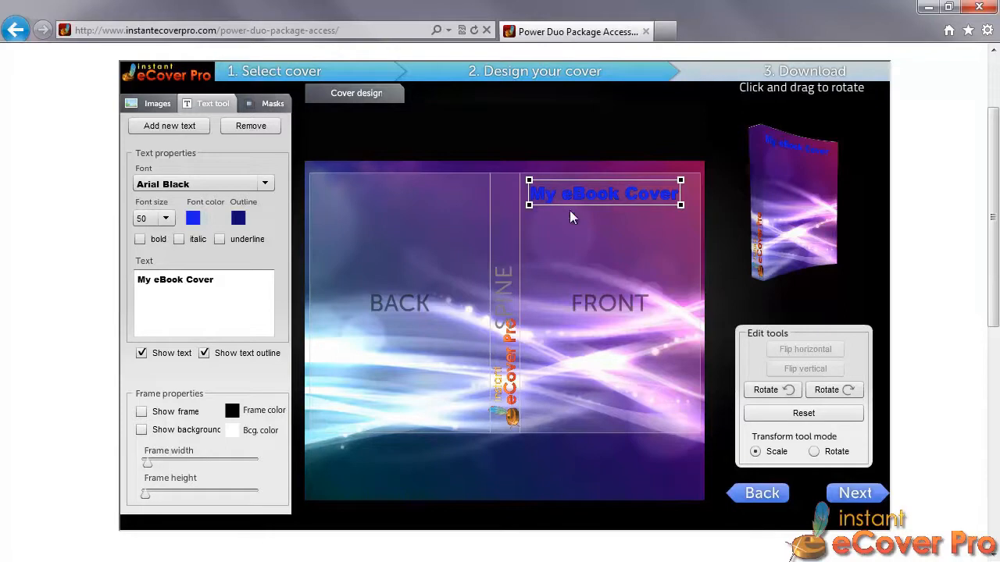
Show a white (#FFFFFF) frame around the title, widening it to about the front cover's width and slightly increasing its height
click(141, 413)
drag(150, 463, 204, 461)
click(232, 412)
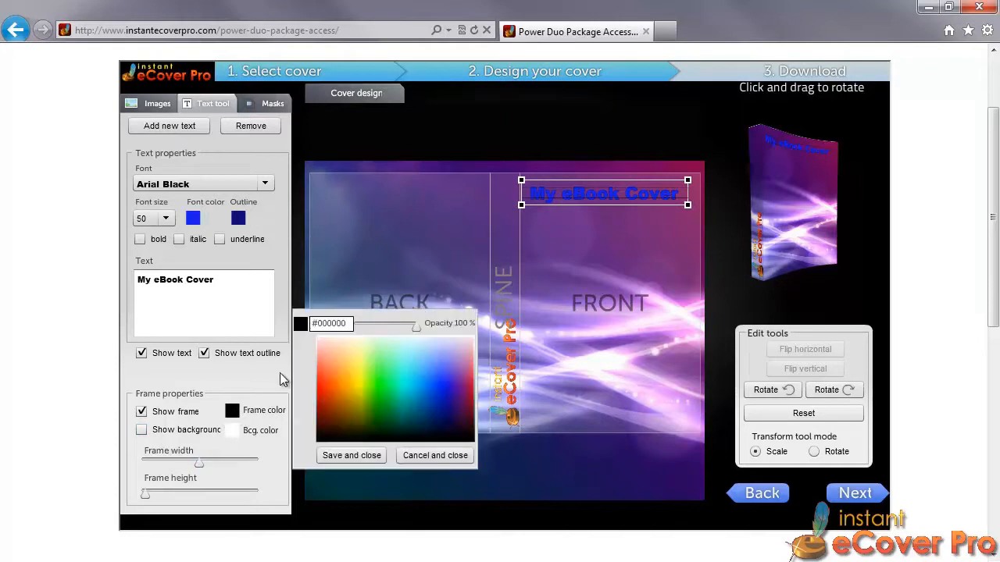
click(367, 340)
click(387, 338)
click(406, 336)
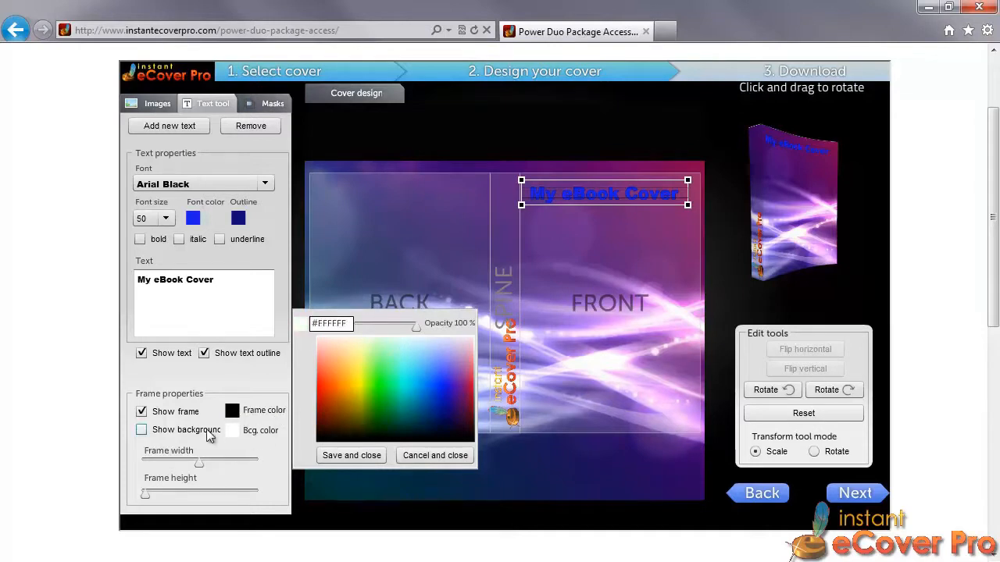
click(344, 454)
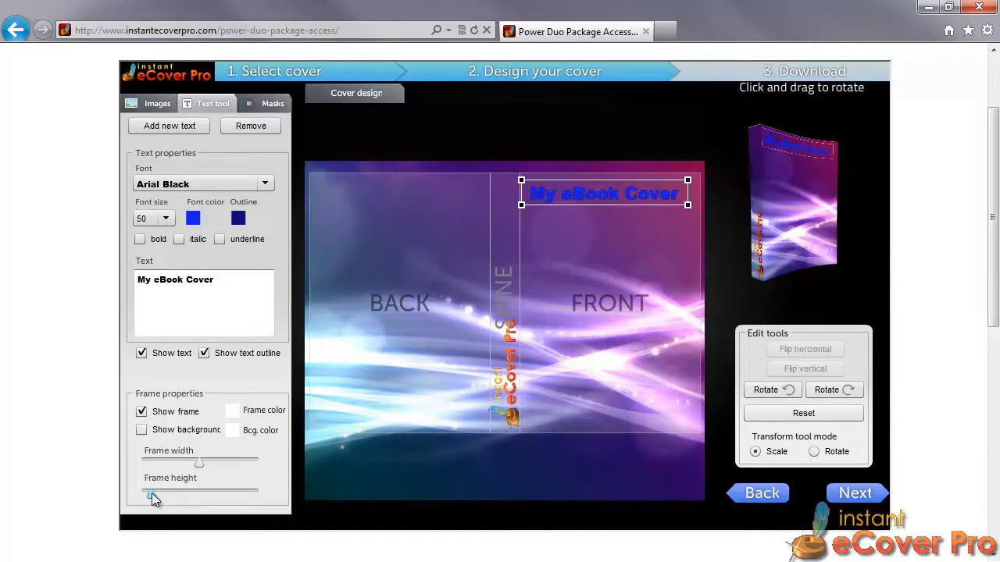
drag(151, 493, 155, 493)
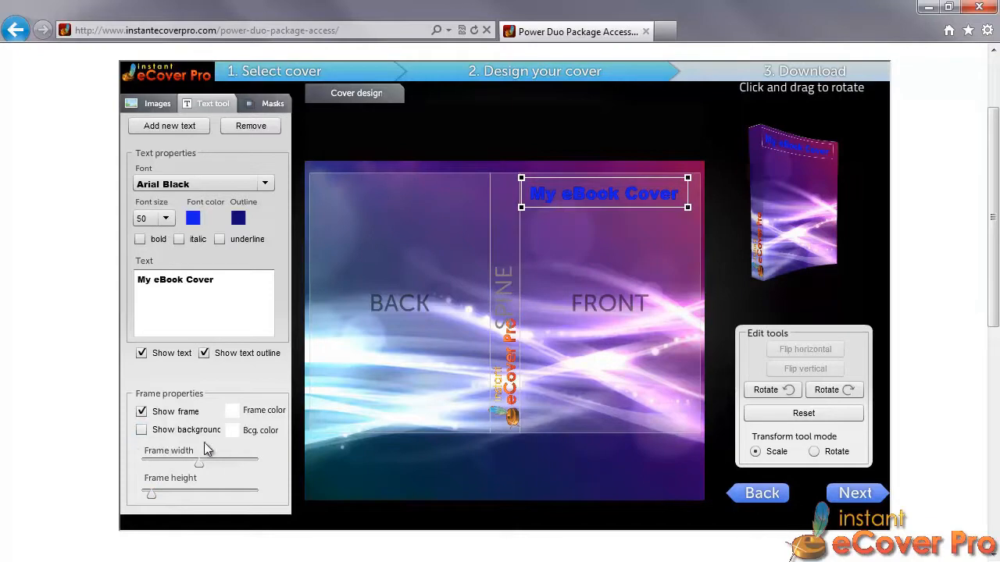
Show a pink background behind the title and shift the framed title slightly inward from the front cover's upper edge
click(141, 431)
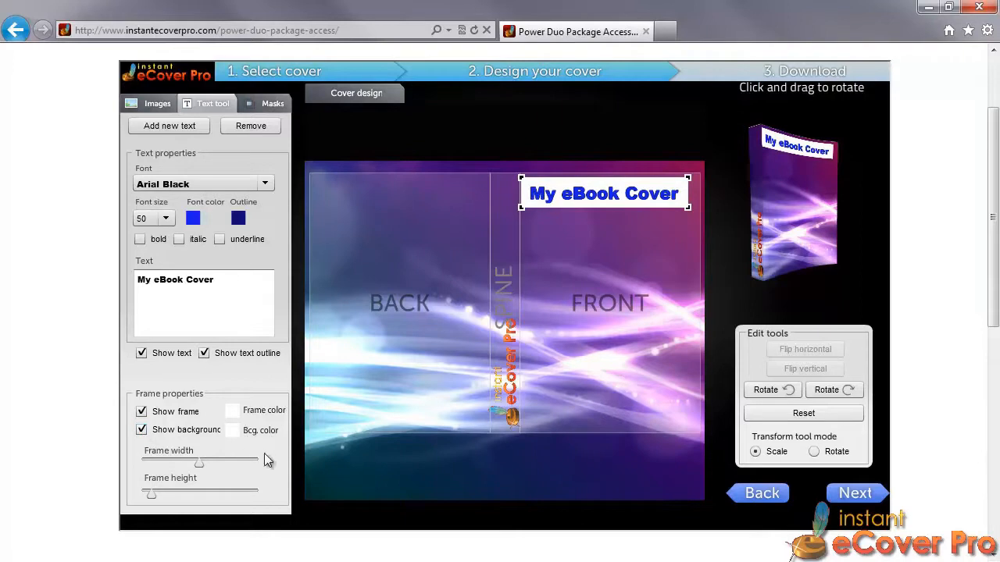
click(239, 431)
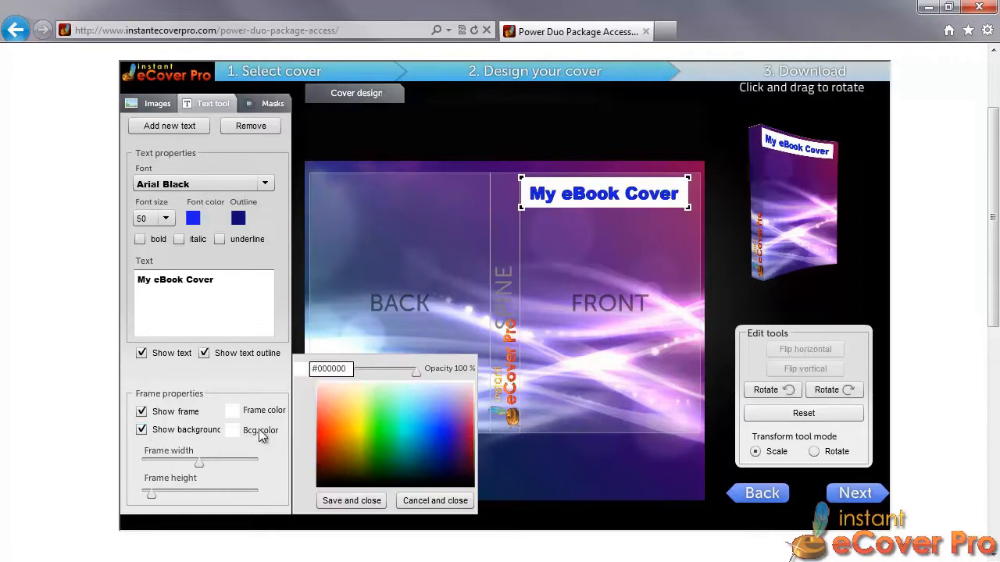
click(459, 414)
click(468, 406)
click(355, 501)
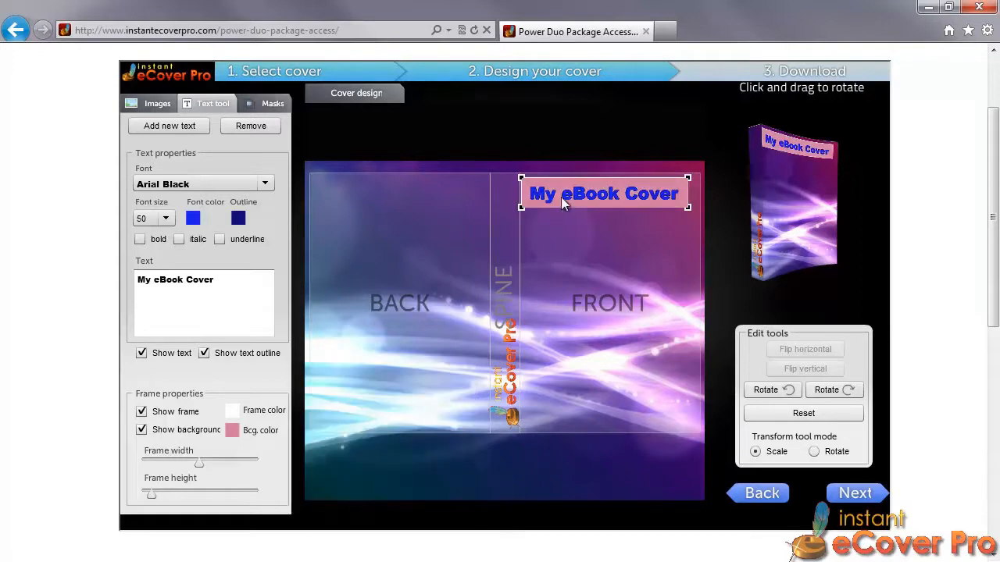
drag(561, 195, 568, 203)
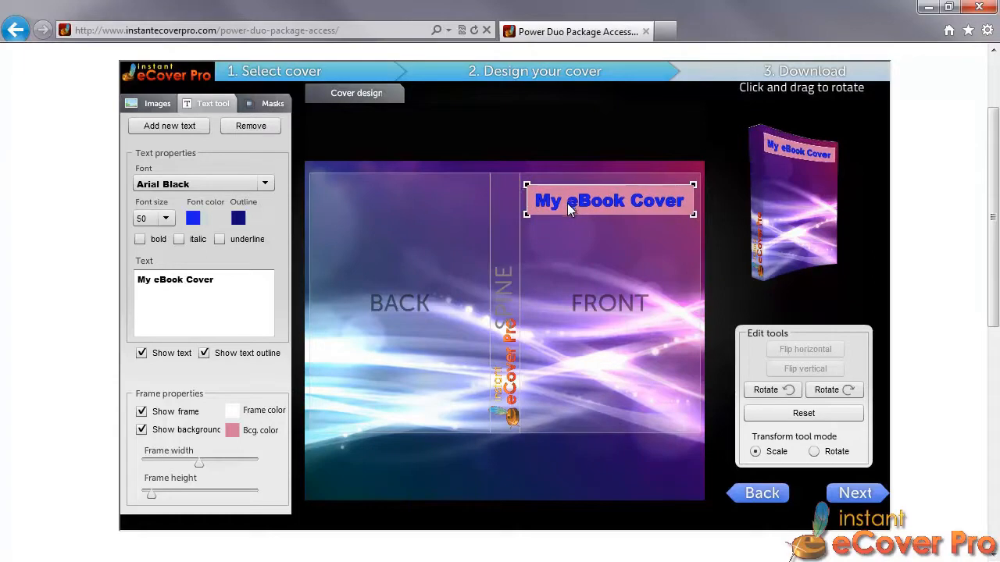
click(570, 232)
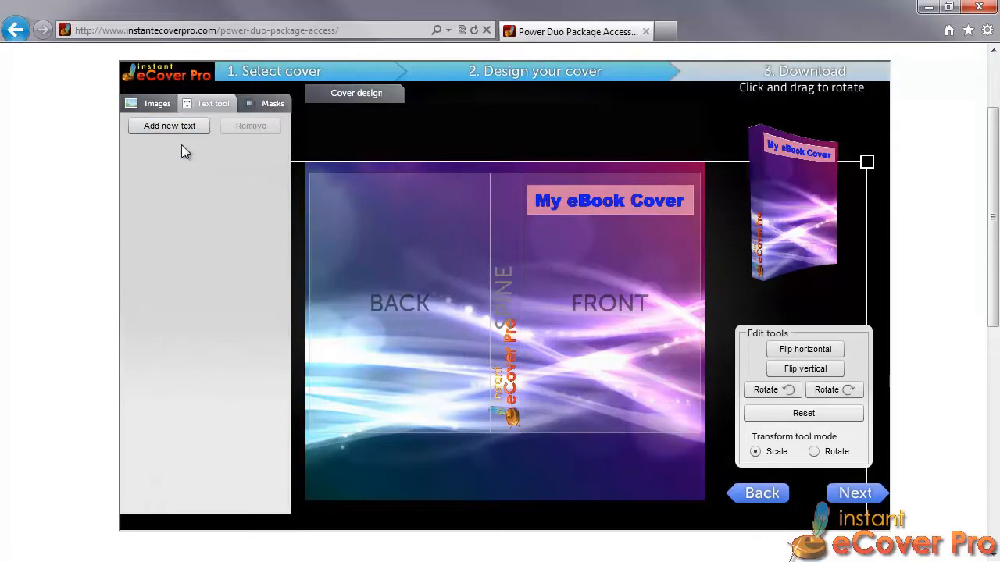
Add a new text reading "Best Book Ever" just below the title on the front cover
click(166, 125)
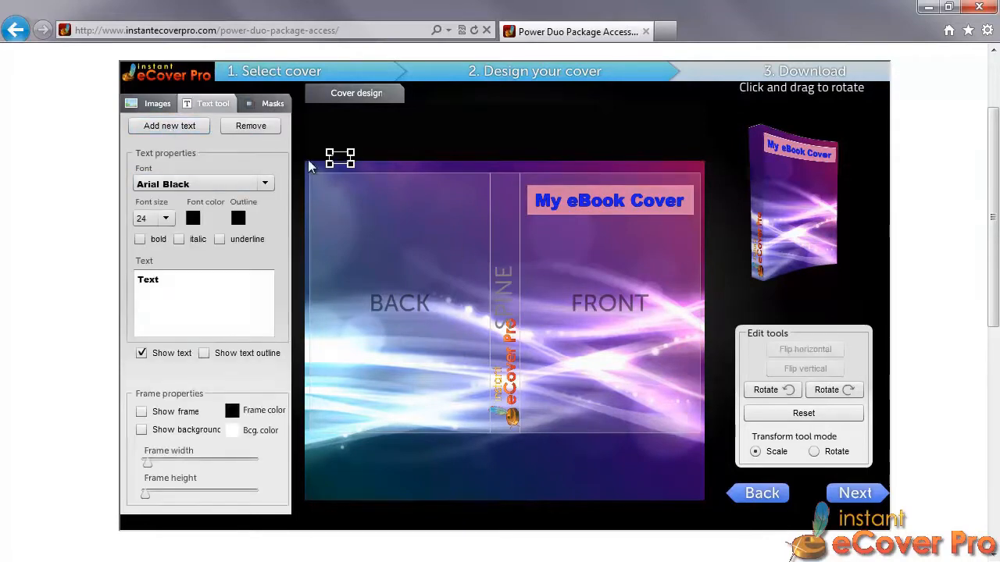
drag(341, 159, 607, 230)
drag(165, 283, 59, 284)
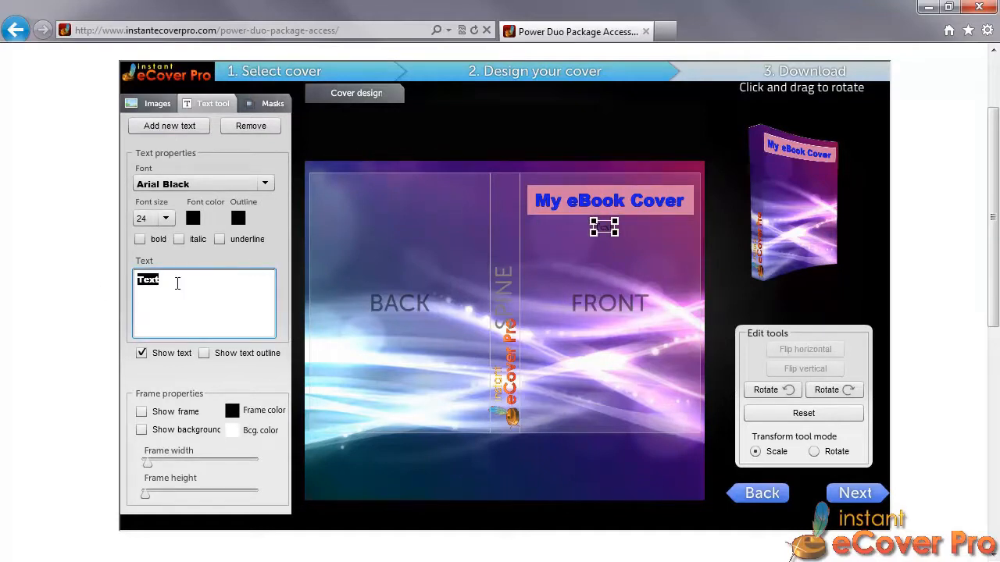
text(Best B)
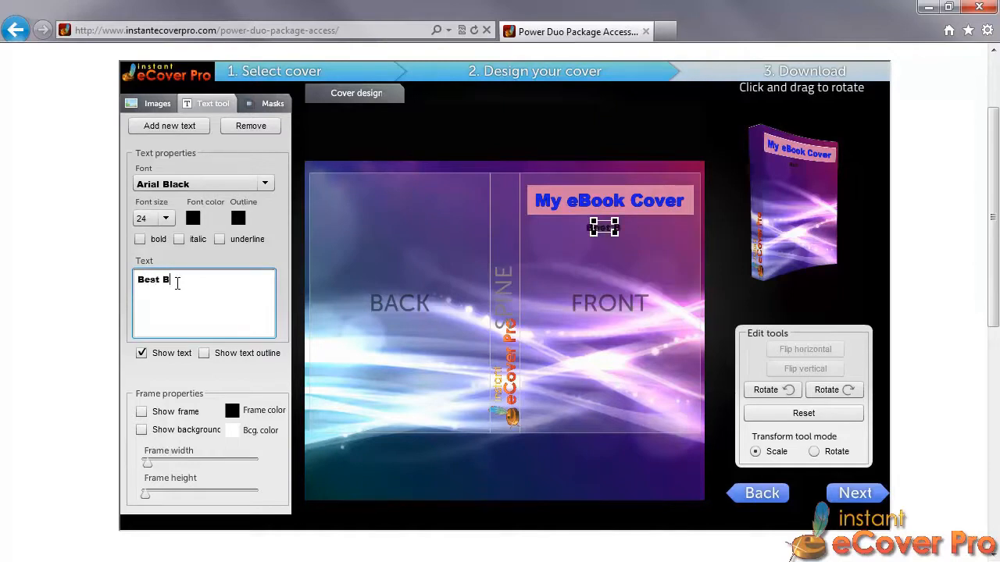
text(ook Ever)
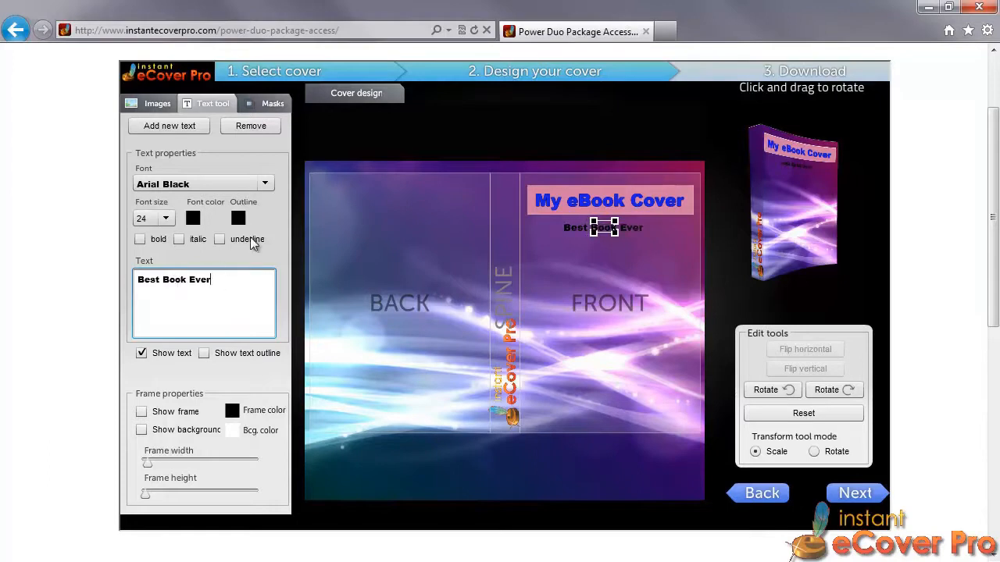
Set the subtitle's font size to 42
click(165, 219)
scroll(166, 293, down, 5)
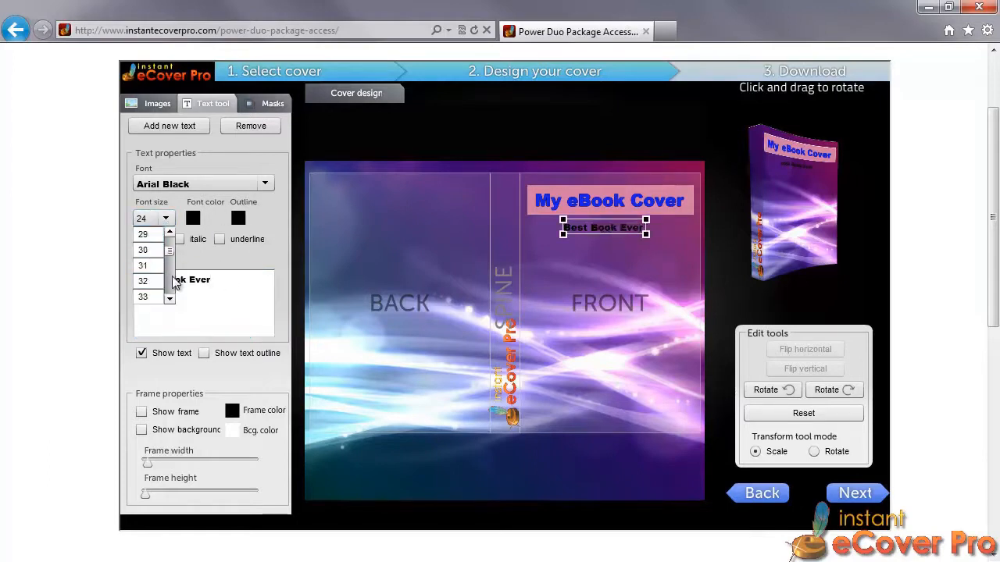
click(144, 281)
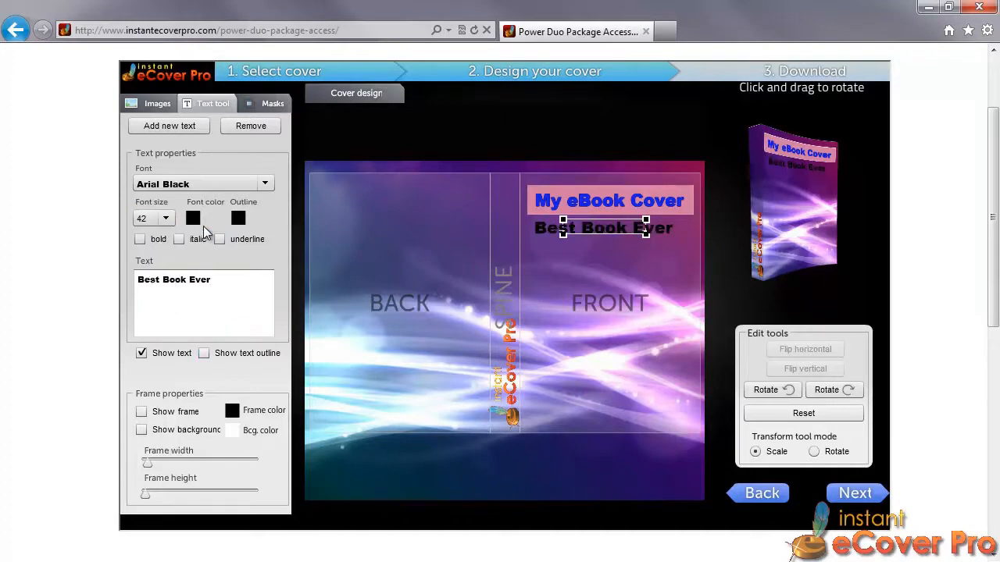
Change the subtitle's font color to white and shift it slightly to center it closely under the title
click(193, 219)
click(362, 207)
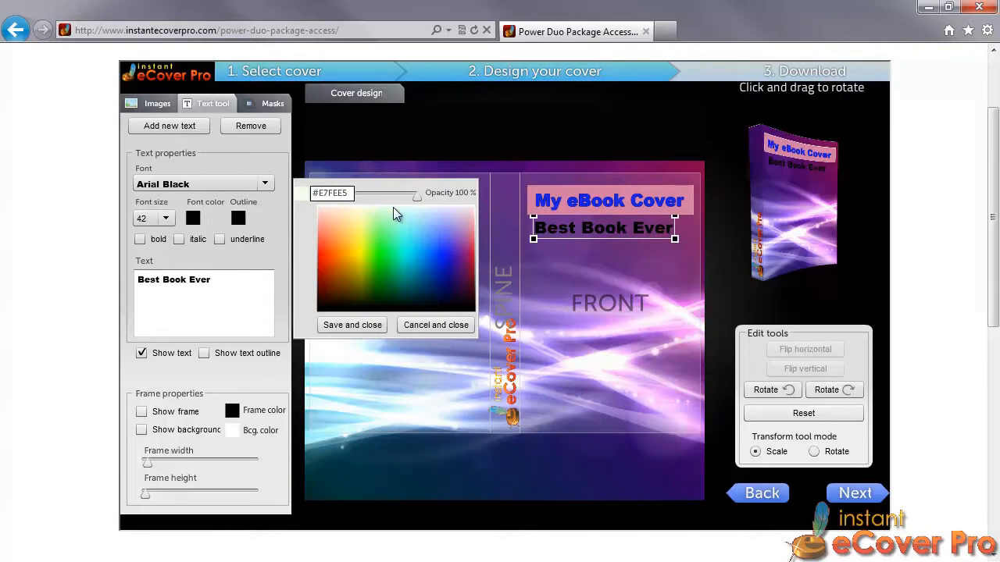
click(349, 327)
drag(601, 232, 608, 228)
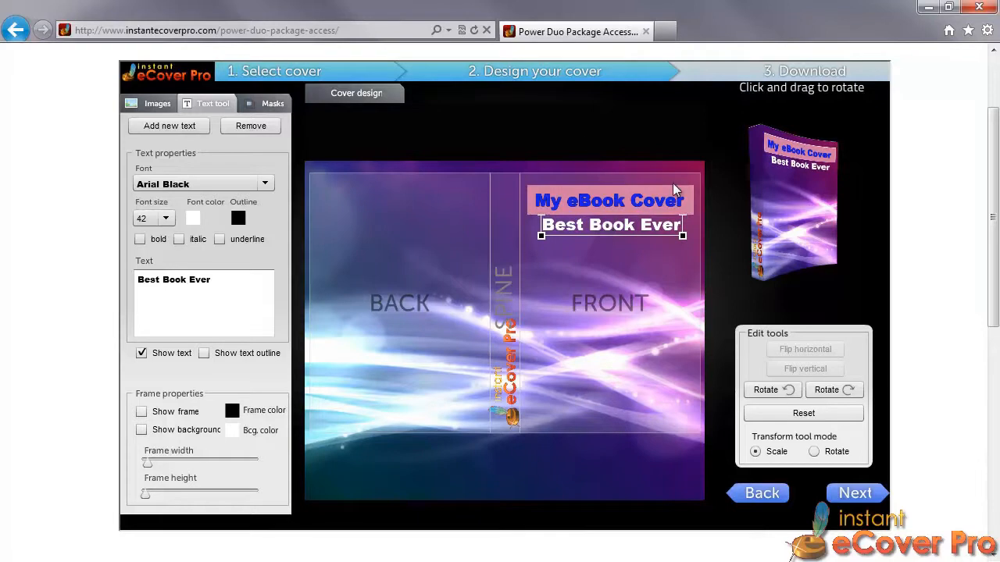
click(560, 265)
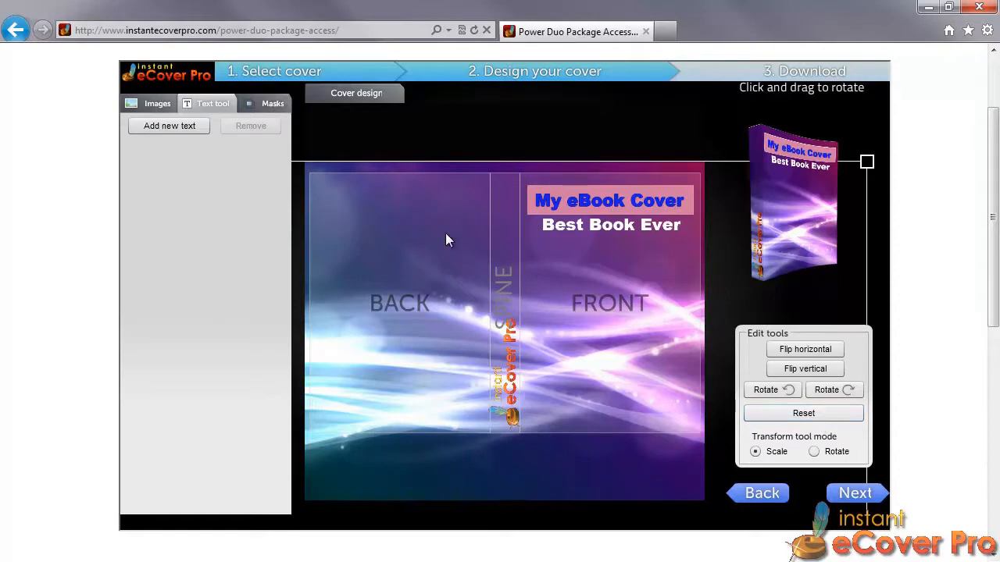
Enable the black cover mask and try the edge-strip, gradient, curved and straight-band mask styles
click(274, 106)
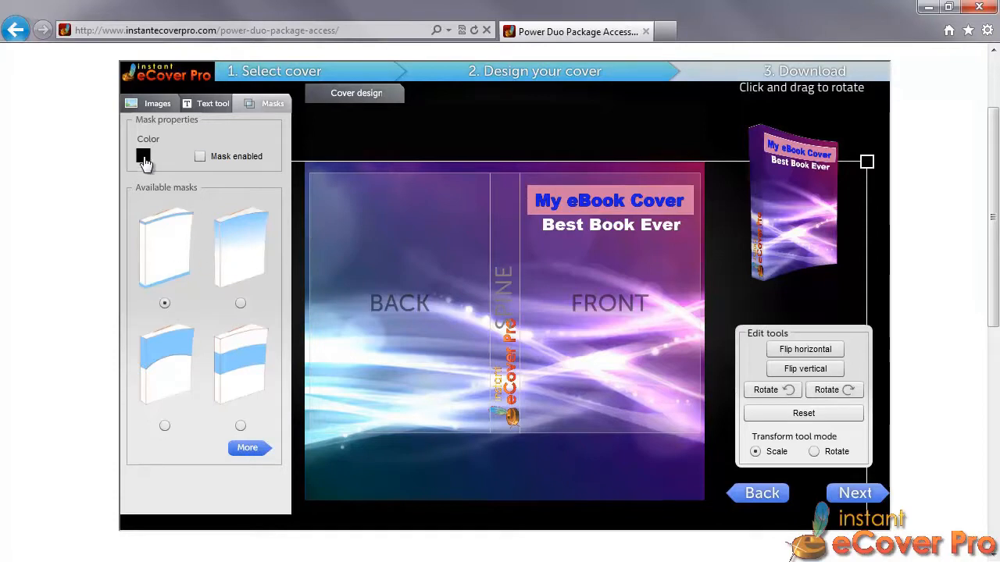
click(200, 157)
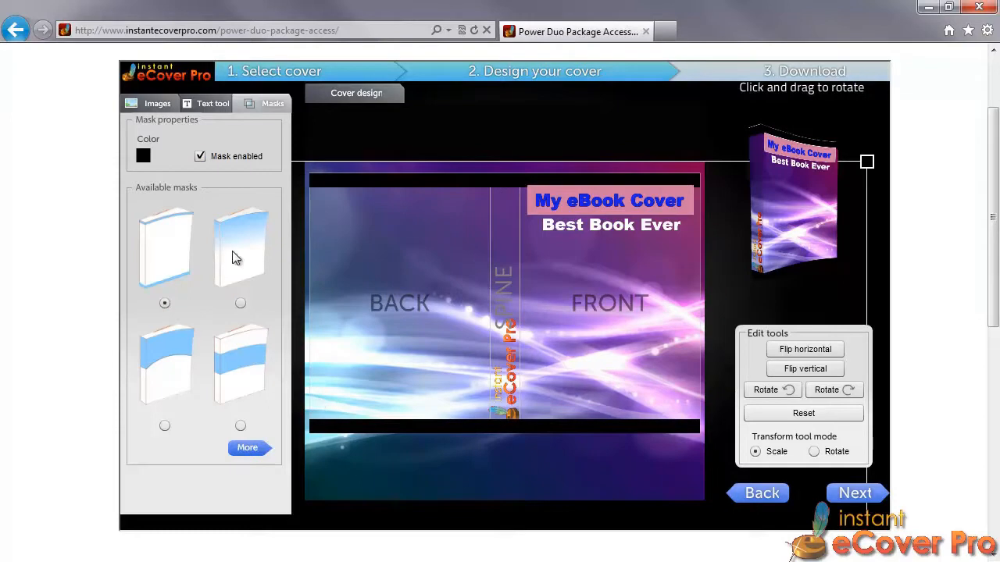
click(240, 304)
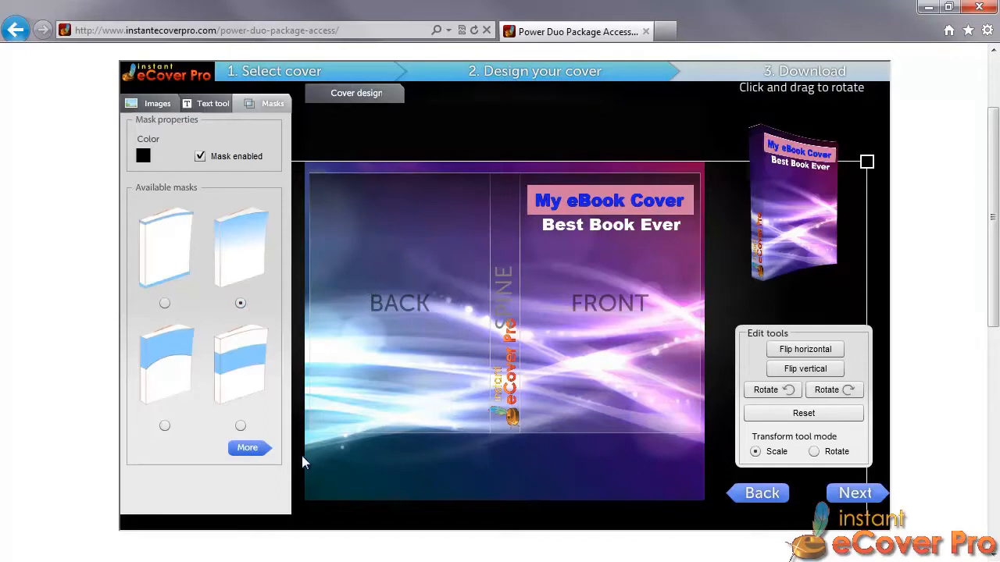
click(164, 425)
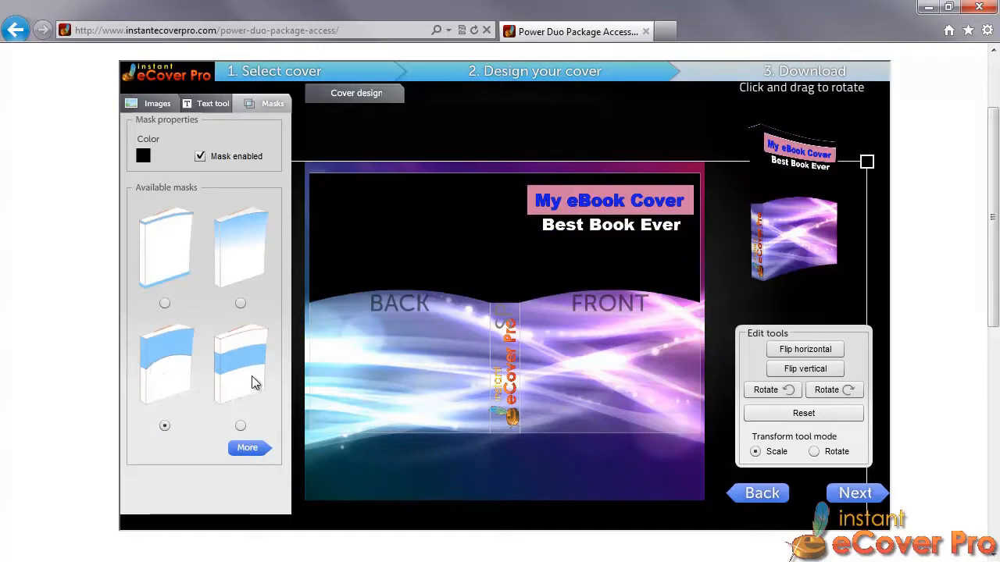
click(240, 426)
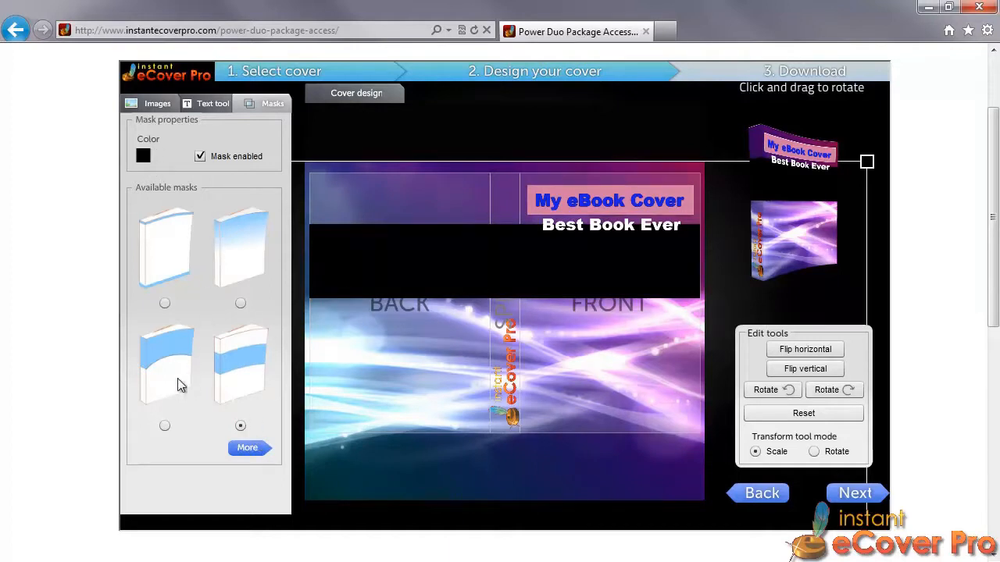
Try the curved mask with a much lower color opacity and disable the mask
click(164, 426)
click(143, 157)
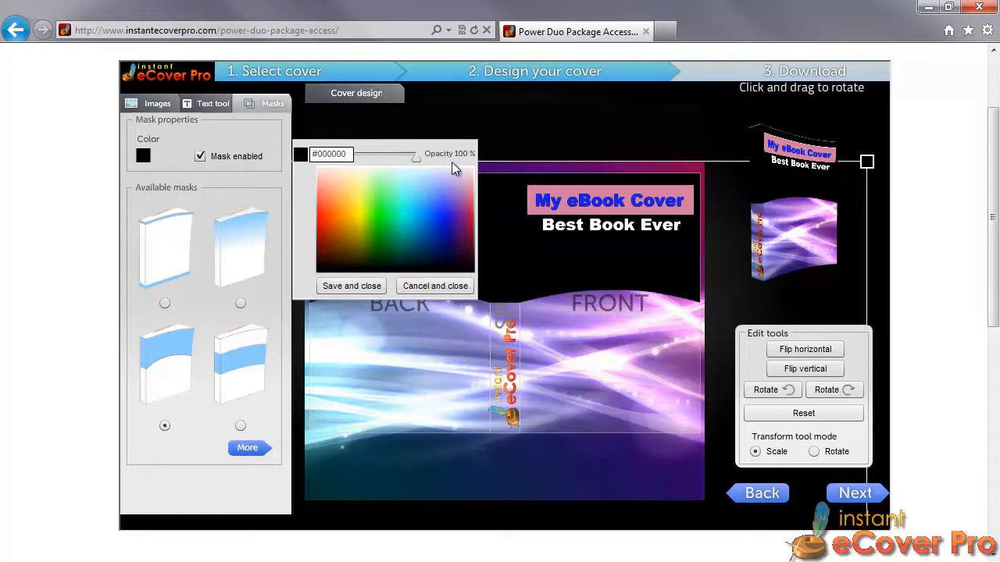
drag(418, 160, 366, 160)
click(351, 286)
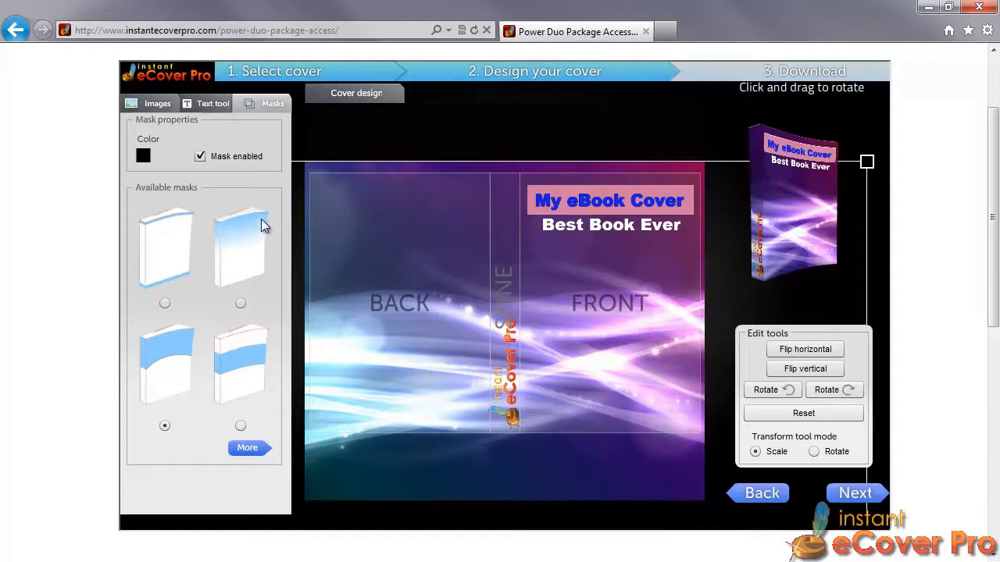
click(200, 157)
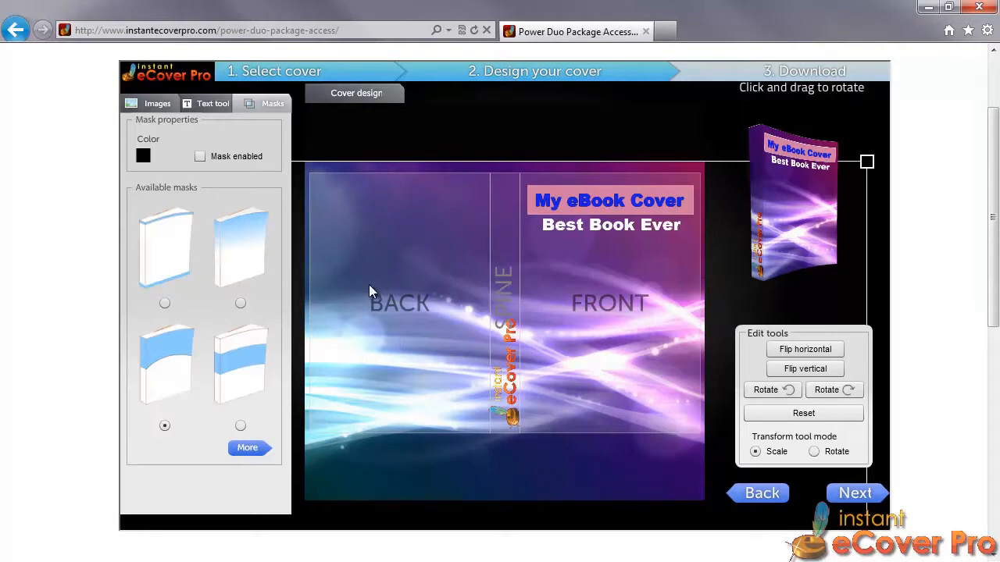
Proceed to the download stage and preview the cover with and without its reflection
click(855, 495)
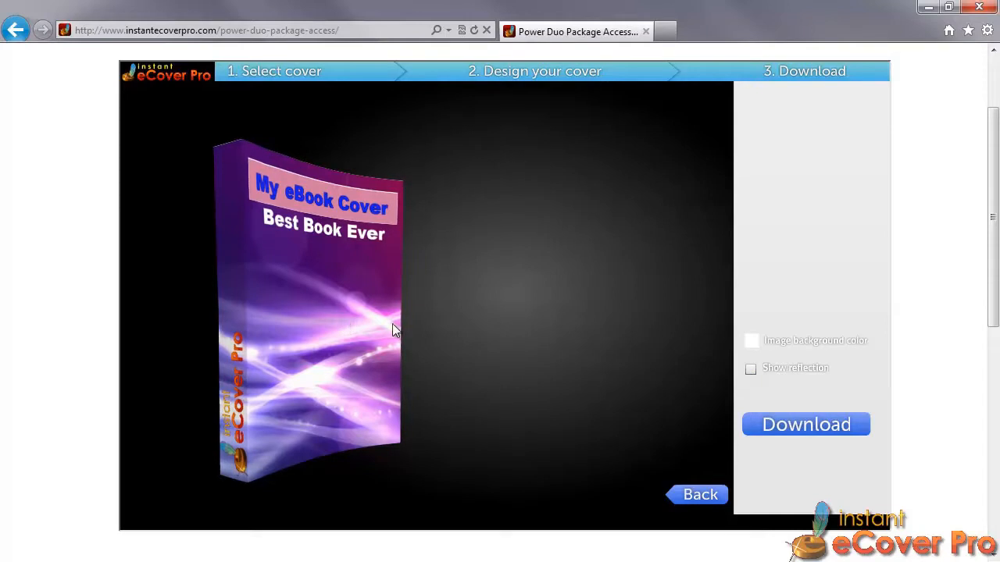
click(750, 370)
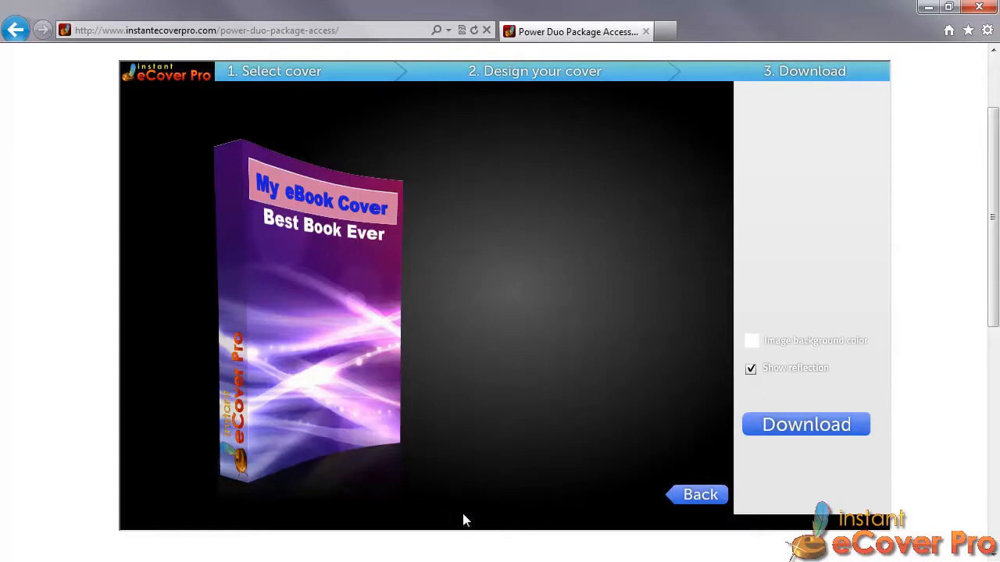
click(749, 370)
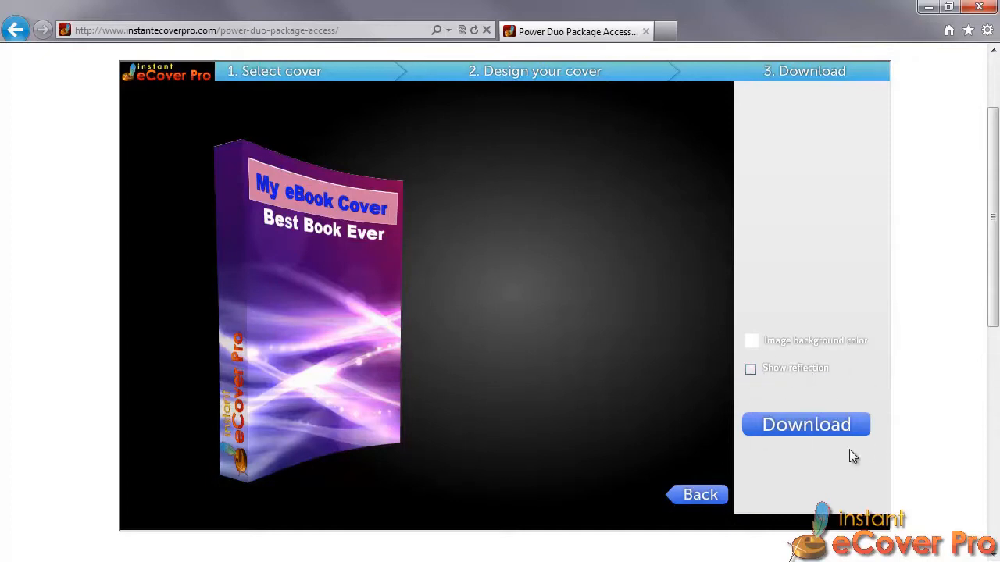
Download the cover as My Cover Design.png into the Documents library, replacing the existing file
click(780, 428)
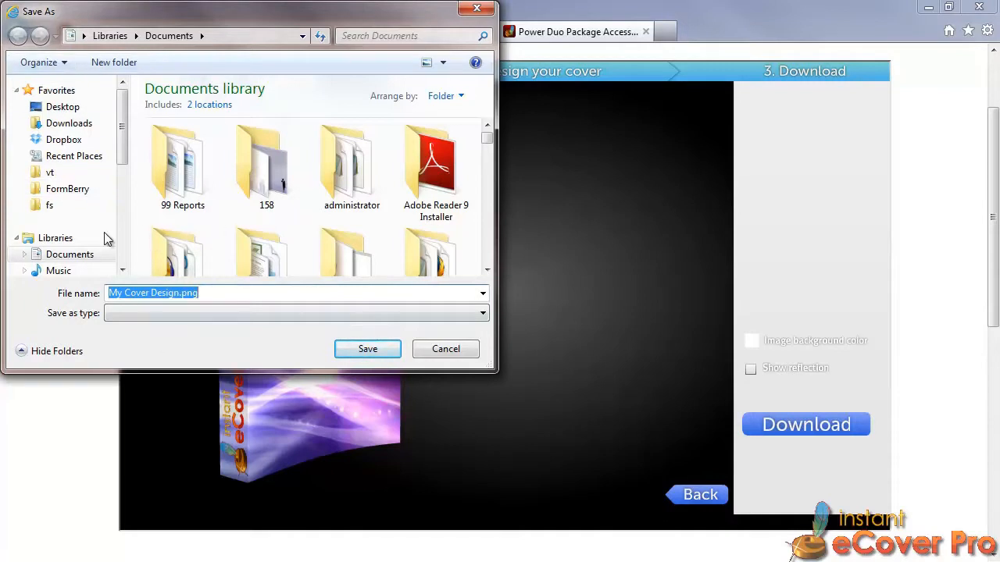
click(398, 349)
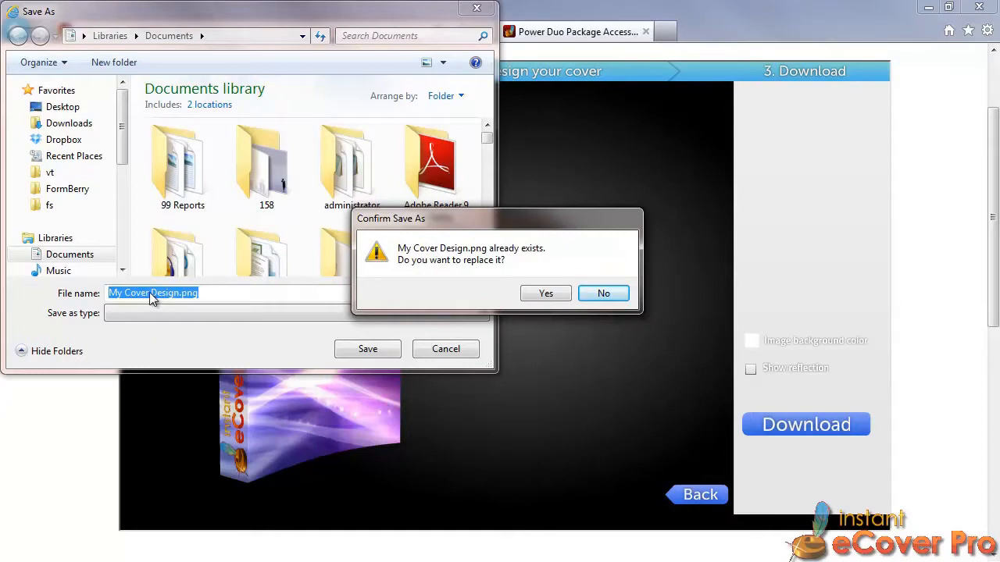
click(546, 295)
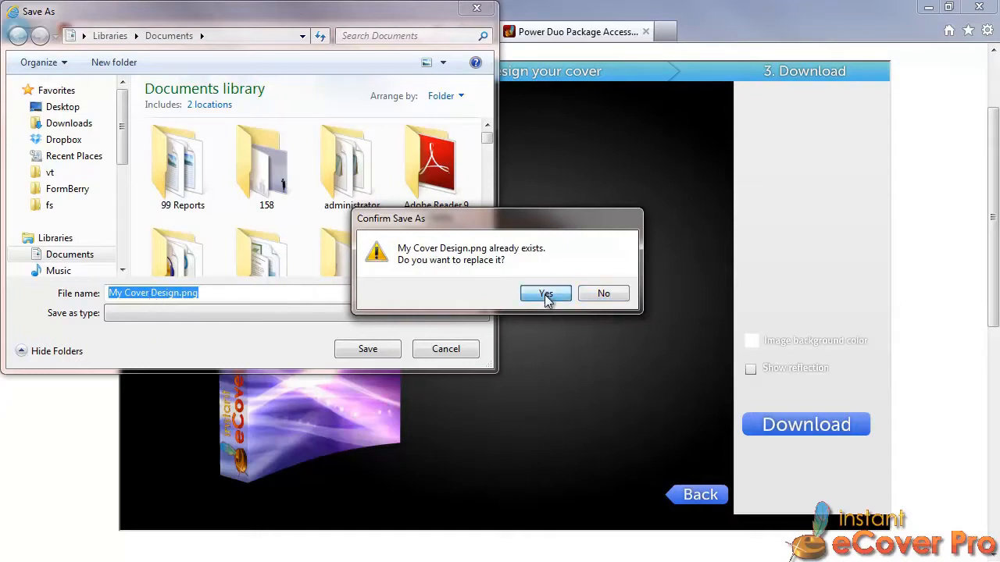
click(546, 296)
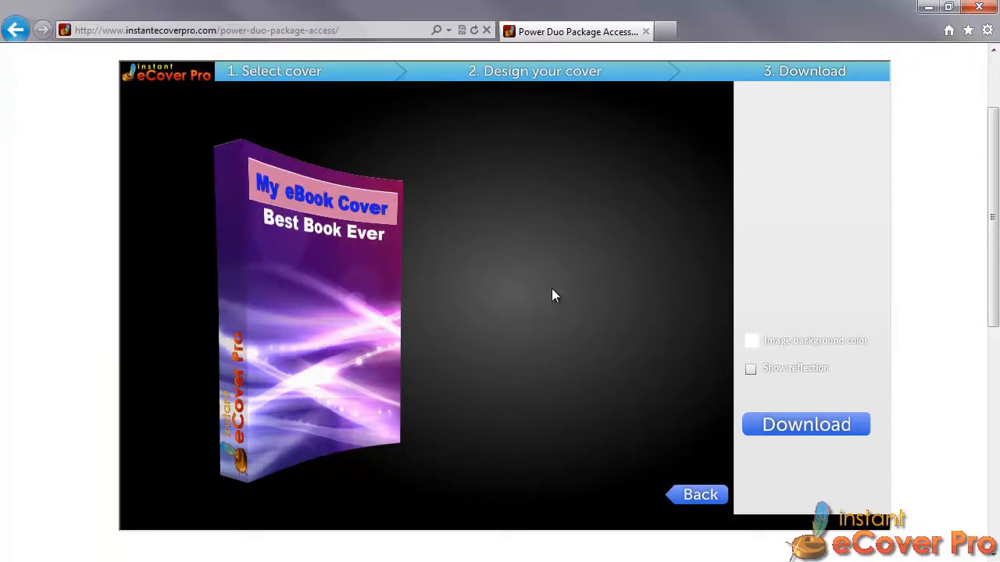
Return to the cover selection and switch the design to the DVD Box
click(691, 492)
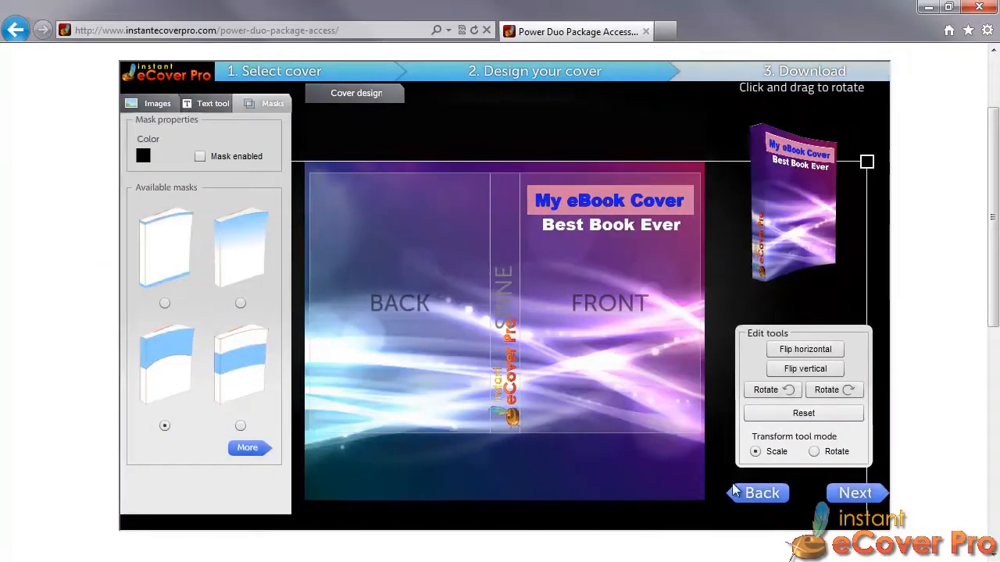
click(769, 502)
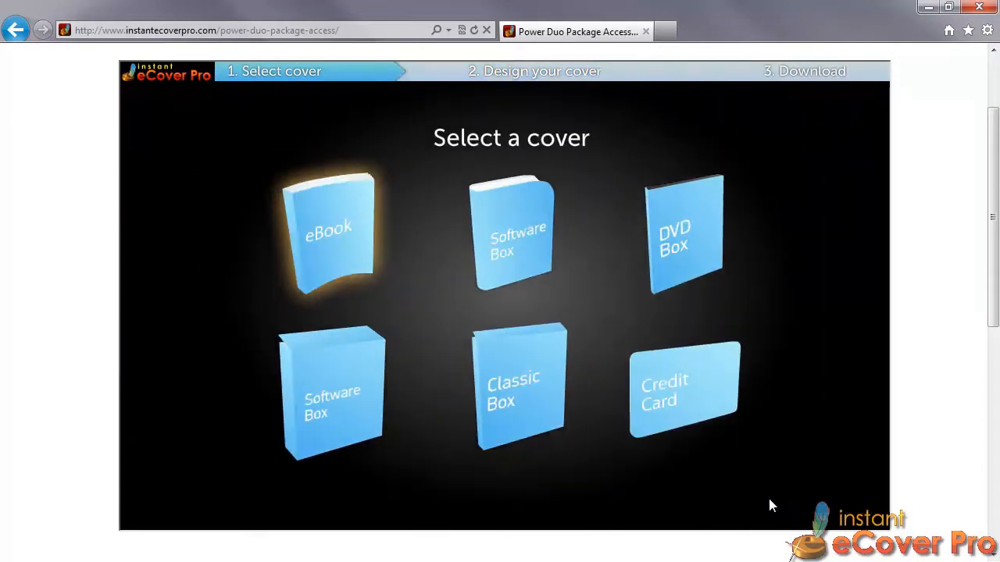
click(683, 243)
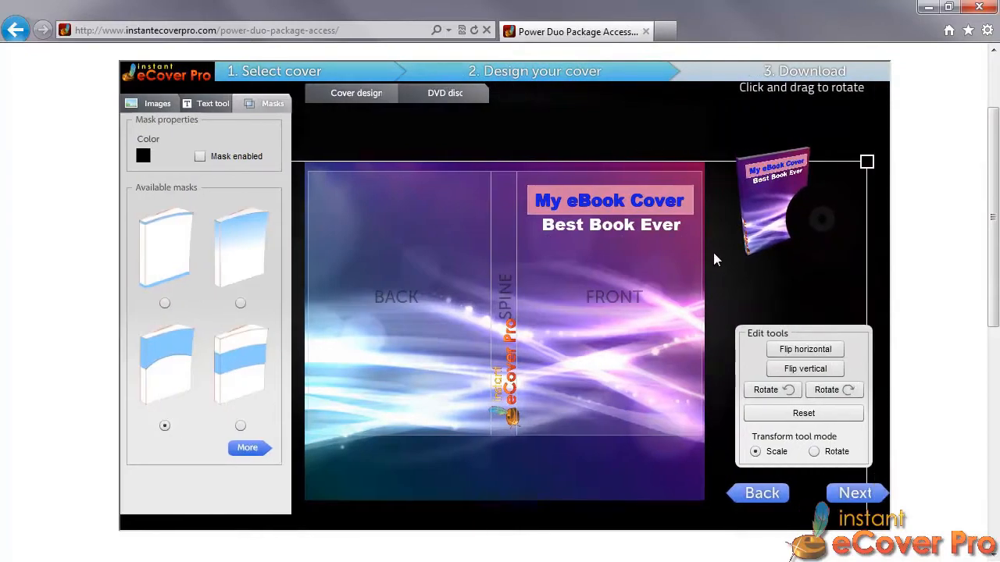
Rotate the spine logo clockwise to horizontal, shrink it, and place it in the front cover's lower corner beside the spine
click(512, 396)
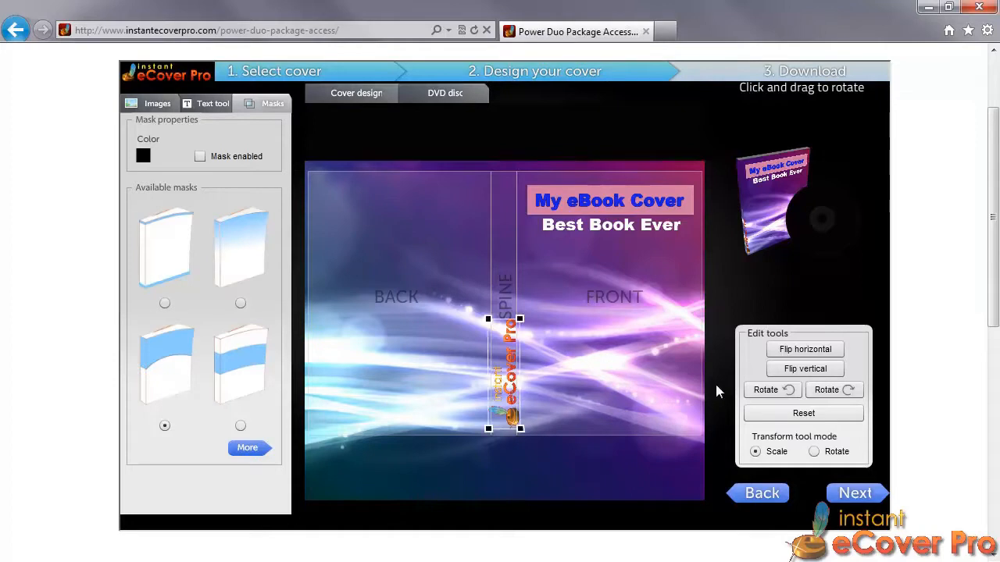
click(826, 390)
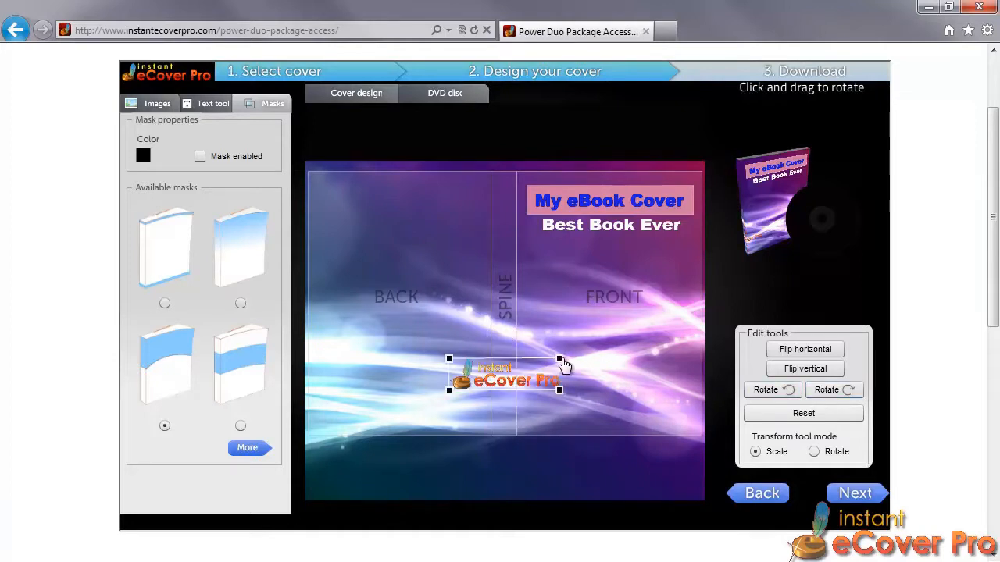
drag(558, 368, 551, 425)
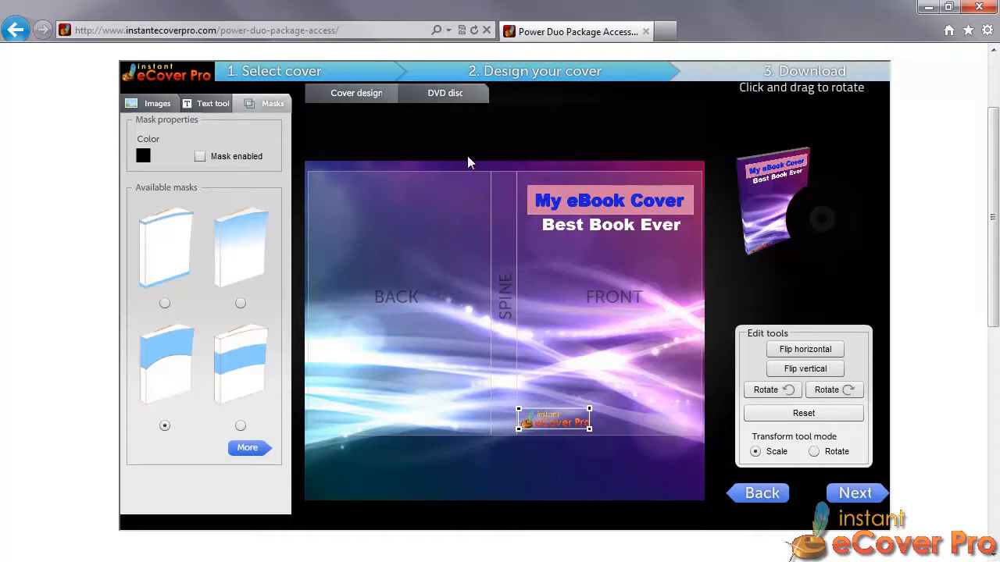
Load h7O2QxQZD.jpg from the Backgrounds folder as the disc image for the DVD disc
click(454, 100)
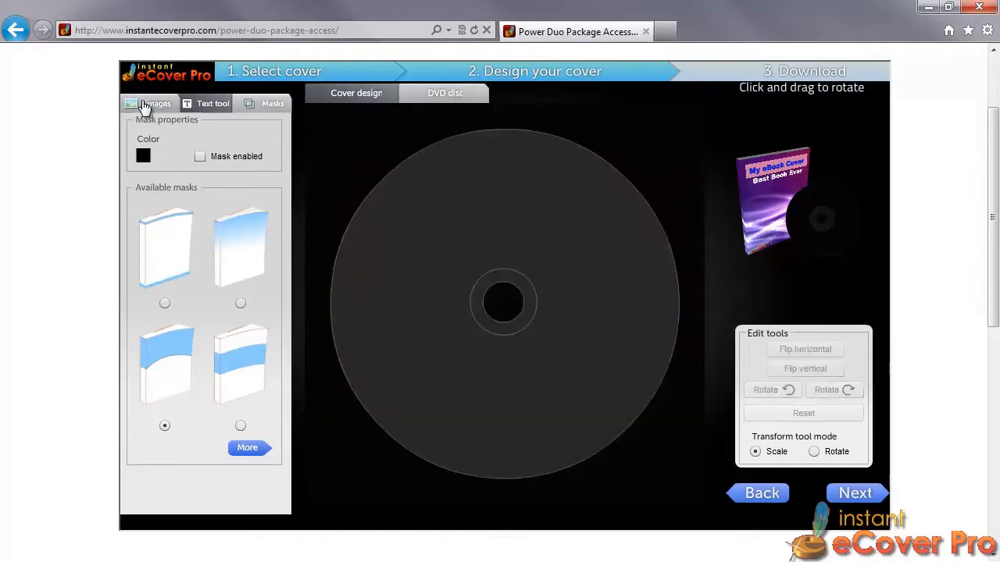
click(145, 106)
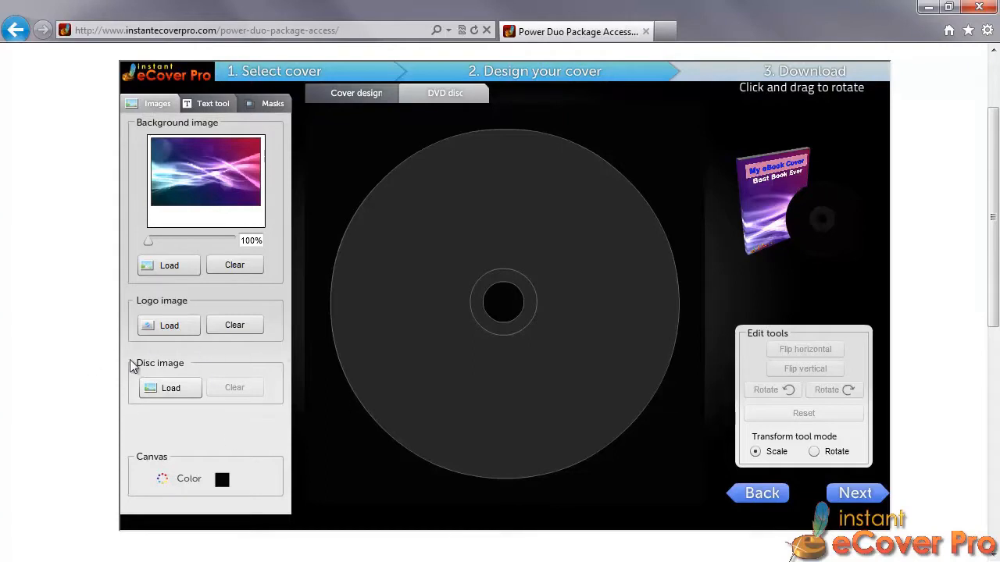
click(184, 391)
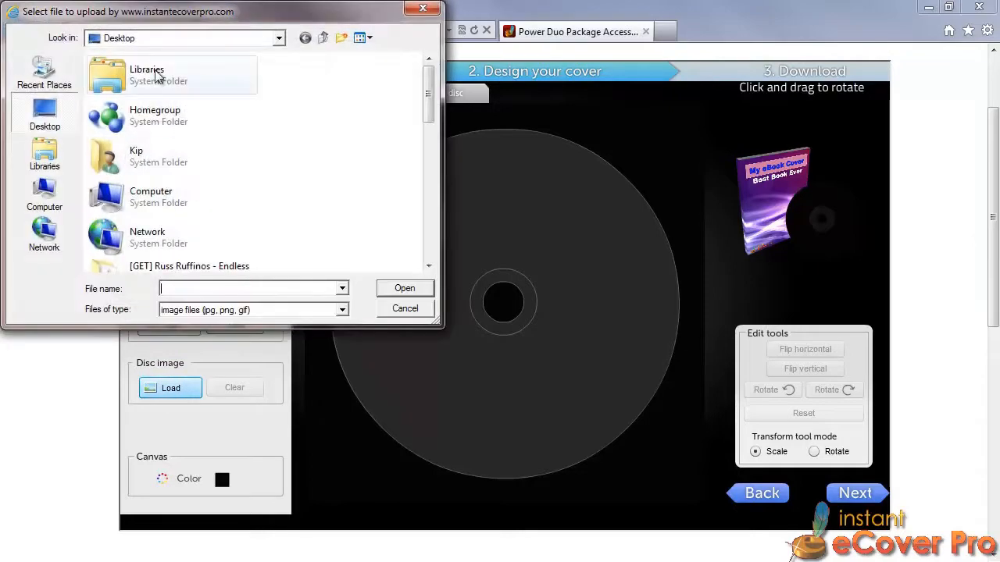
click(39, 74)
double_click(172, 77)
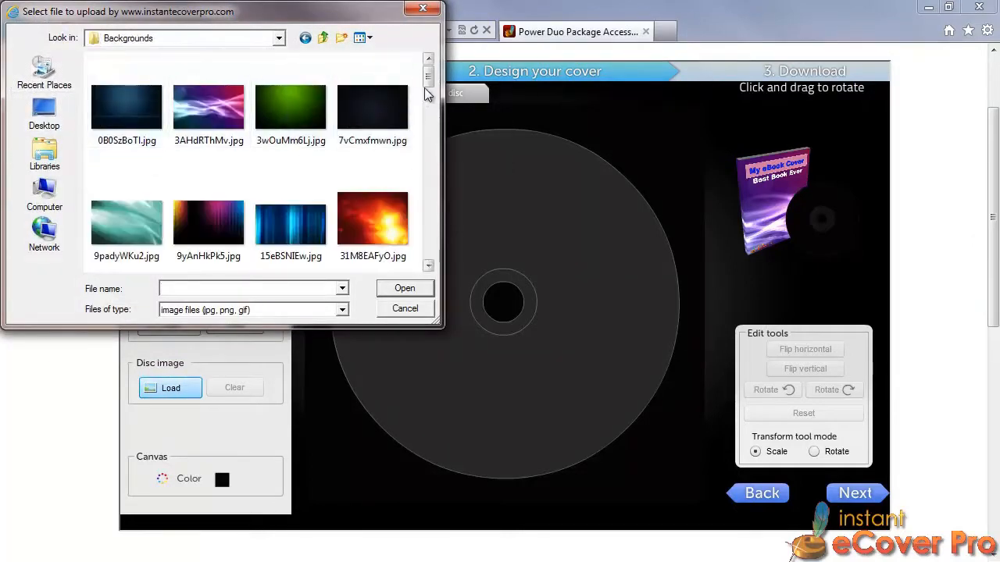
click(297, 114)
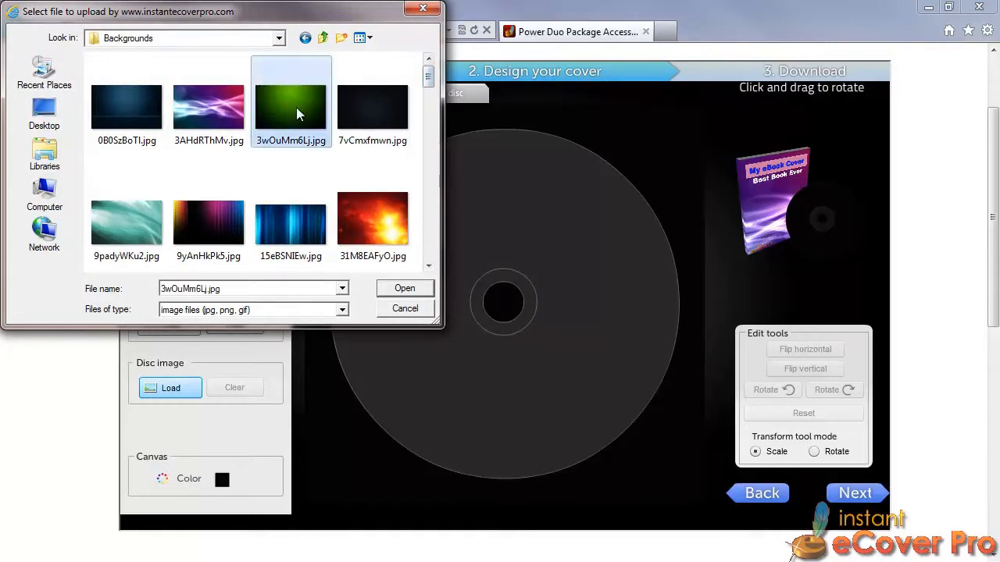
scroll(433, 233, down, 5)
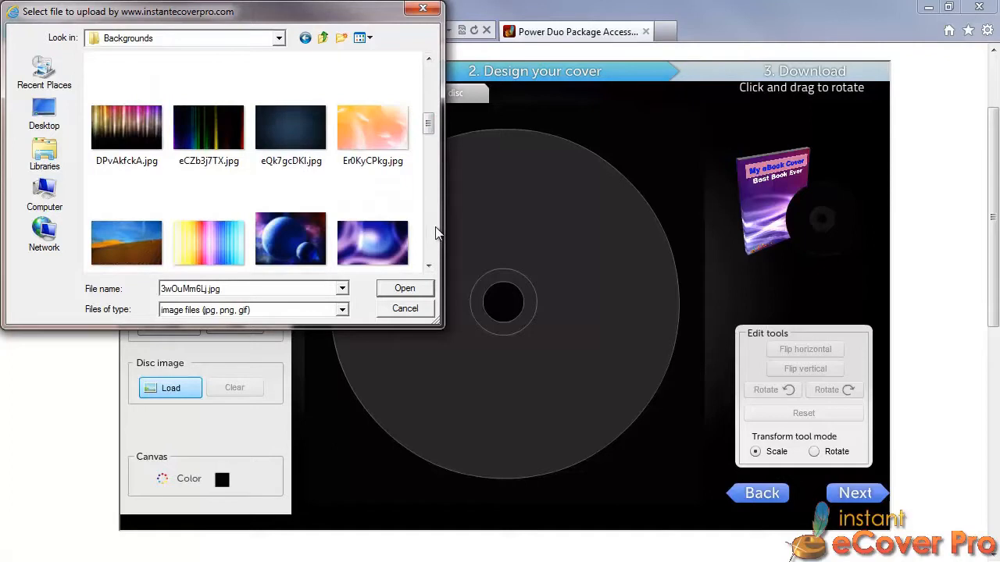
scroll(435, 234, down, 3)
click(388, 158)
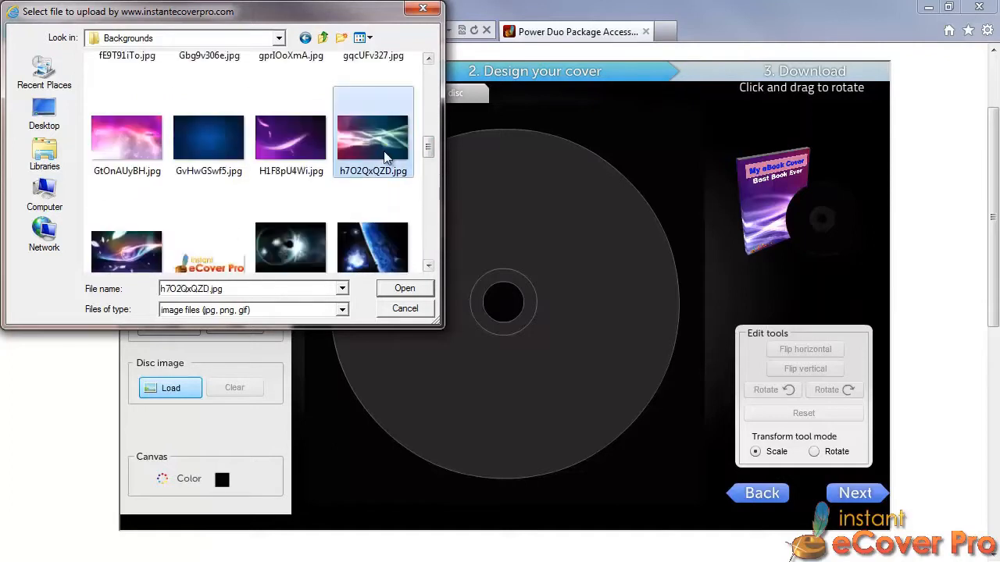
click(419, 287)
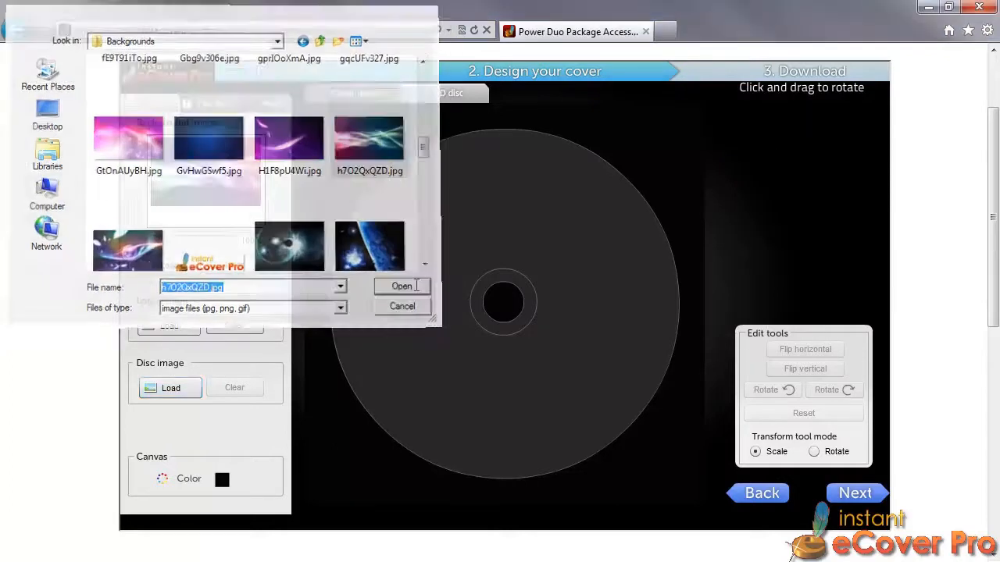
Enlarge the disc image, rotate it counterclockwise to vertical, and position it to cover the whole disc
drag(675, 202, 759, 54)
drag(379, 317, 423, 380)
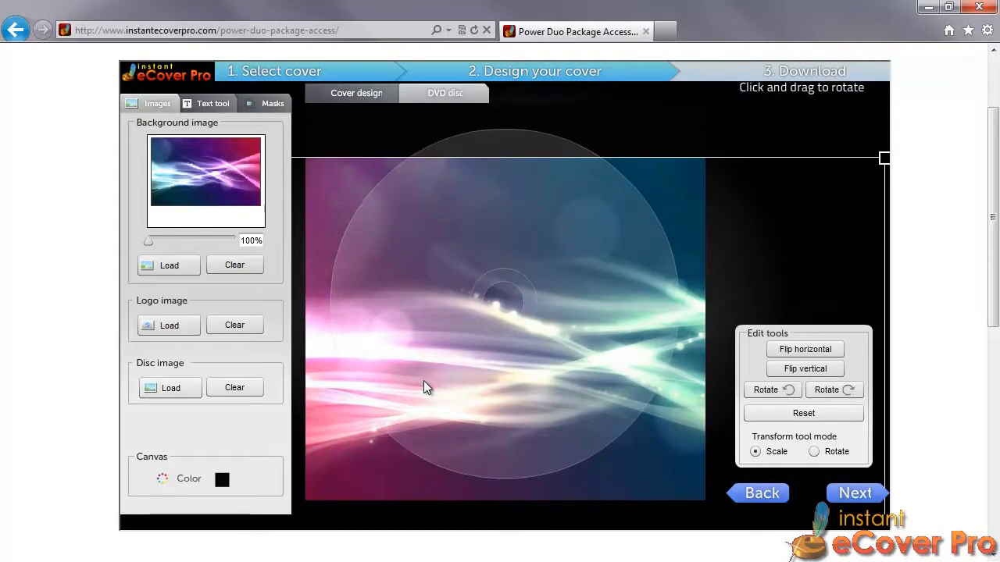
click(786, 389)
drag(553, 362, 501, 363)
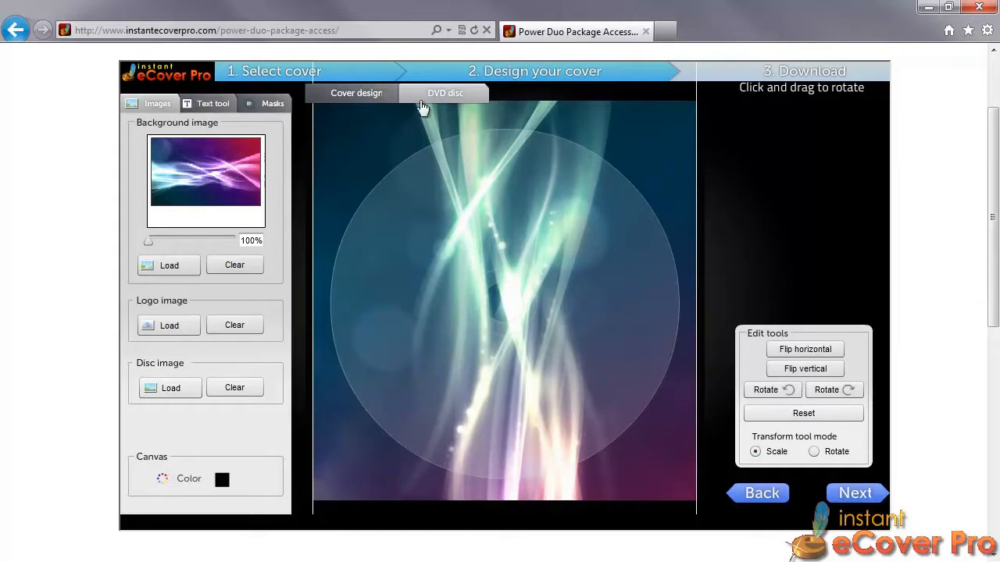
Return to the box's cover design and proceed to the download stage for the DVD box and disc
click(343, 93)
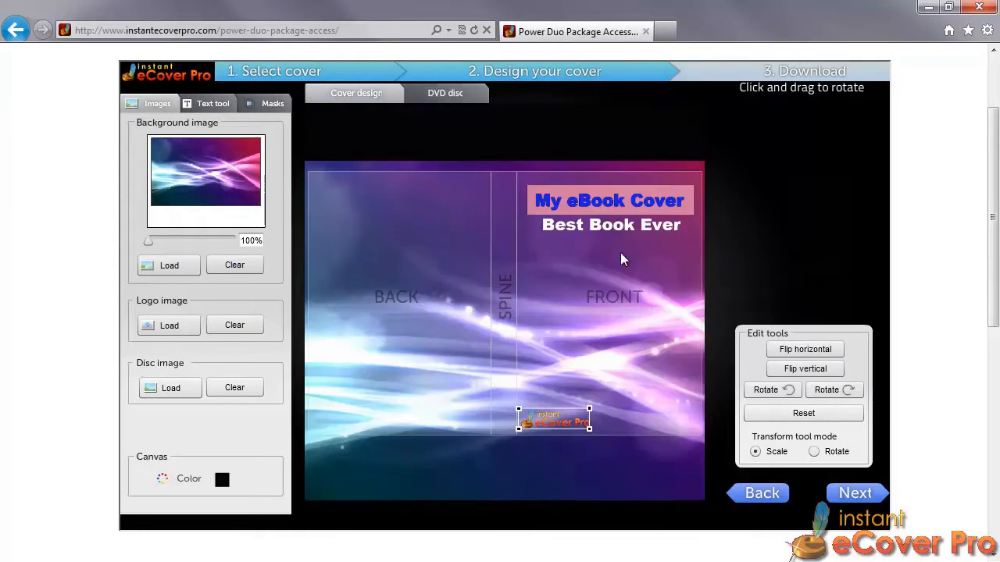
click(860, 492)
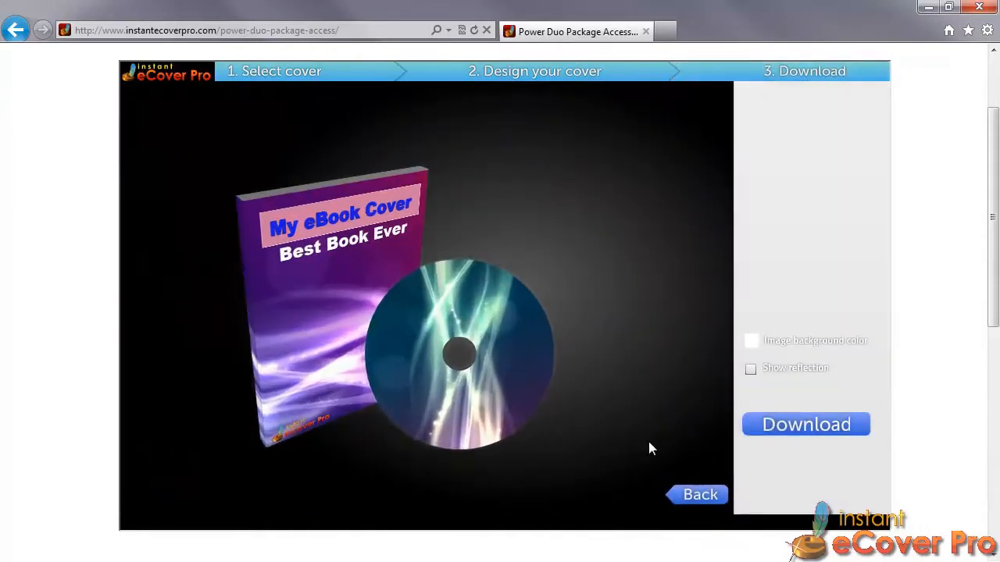